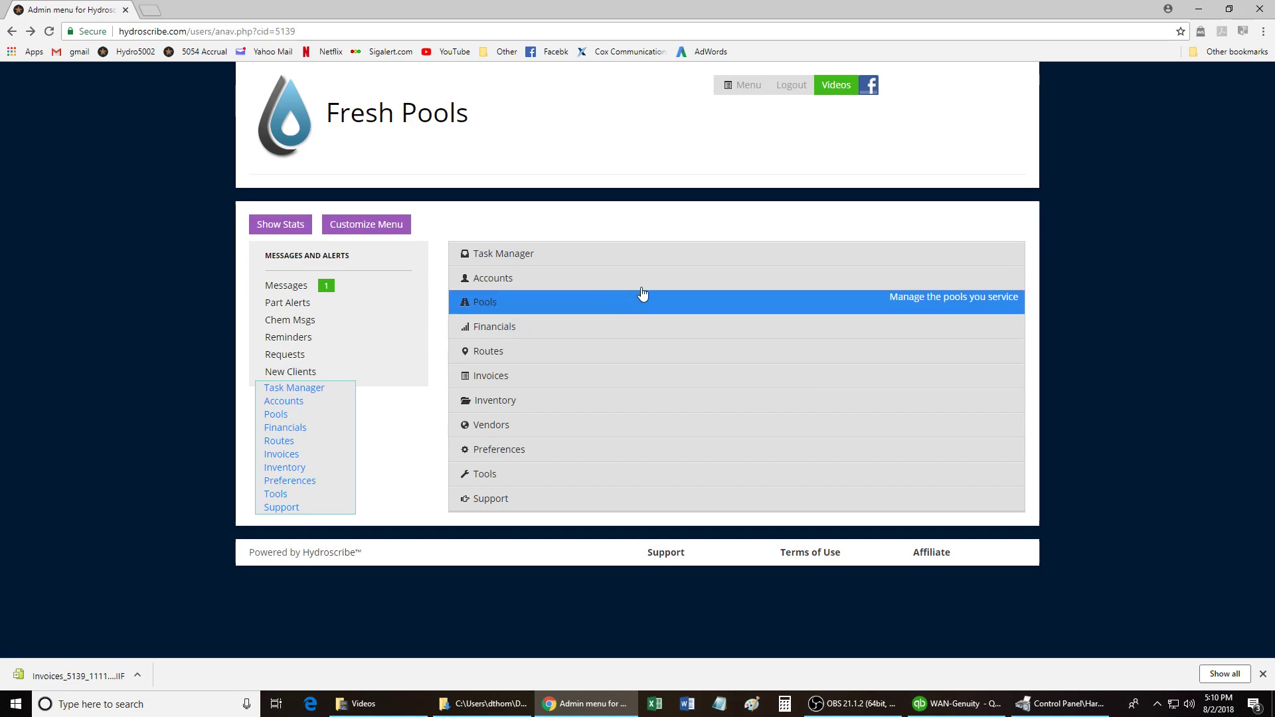
pyautogui.click(840, 87)
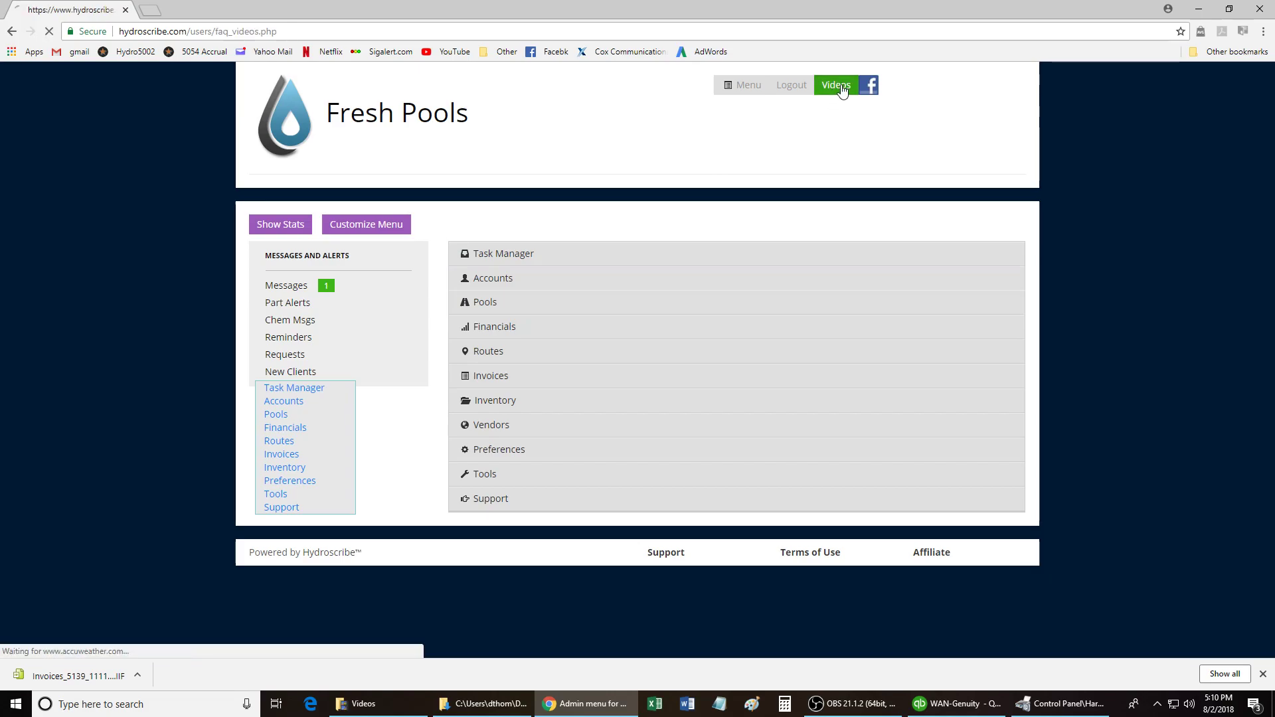
pyautogui.moveTo(1269, 131); pyautogui.dragTo(1270, 610)
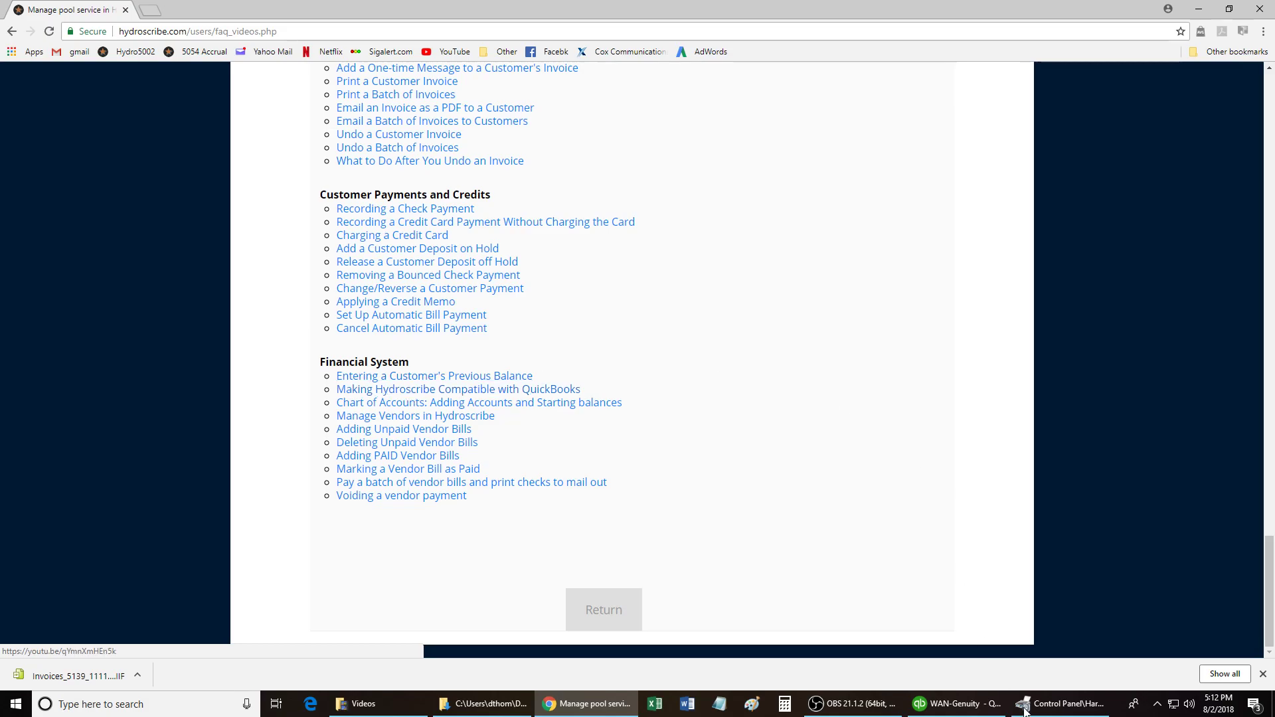
pyautogui.moveTo(1268, 621); pyautogui.dragTo(1233, 113)
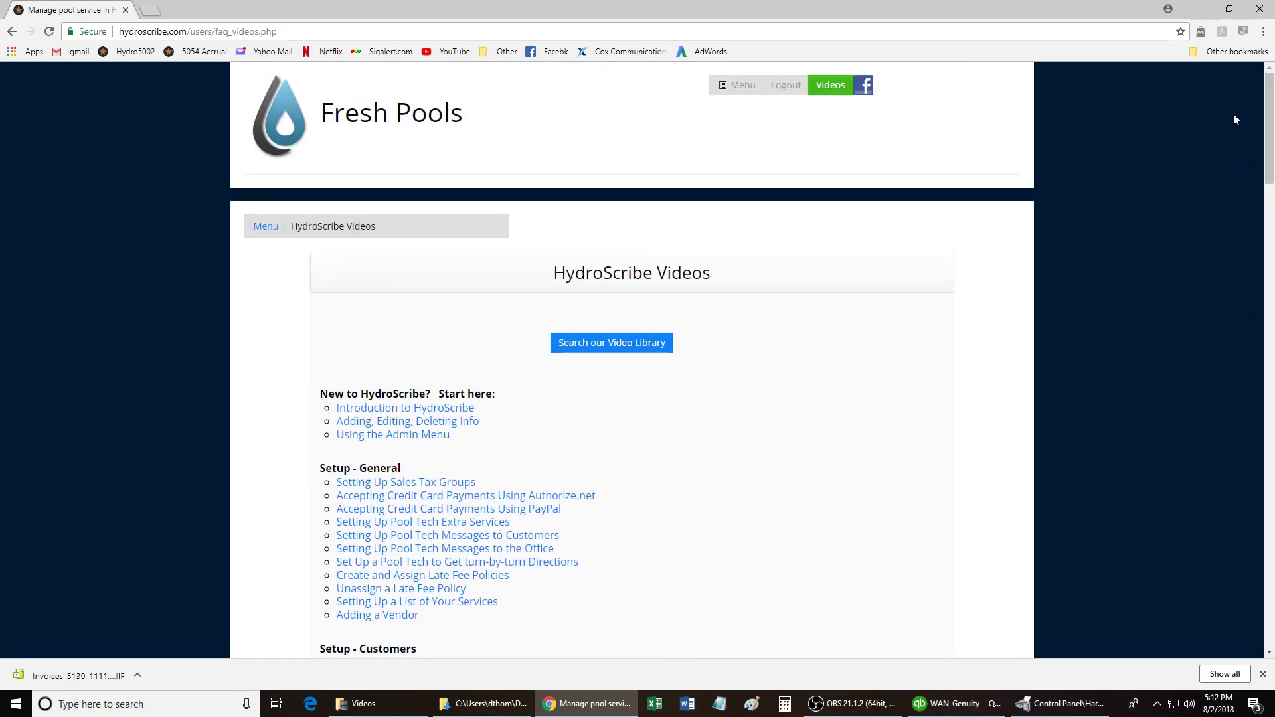
# Open the QuickBooks Export Pre-Check page under Tools and set the export type to Customers.
pyautogui.click(263, 226)
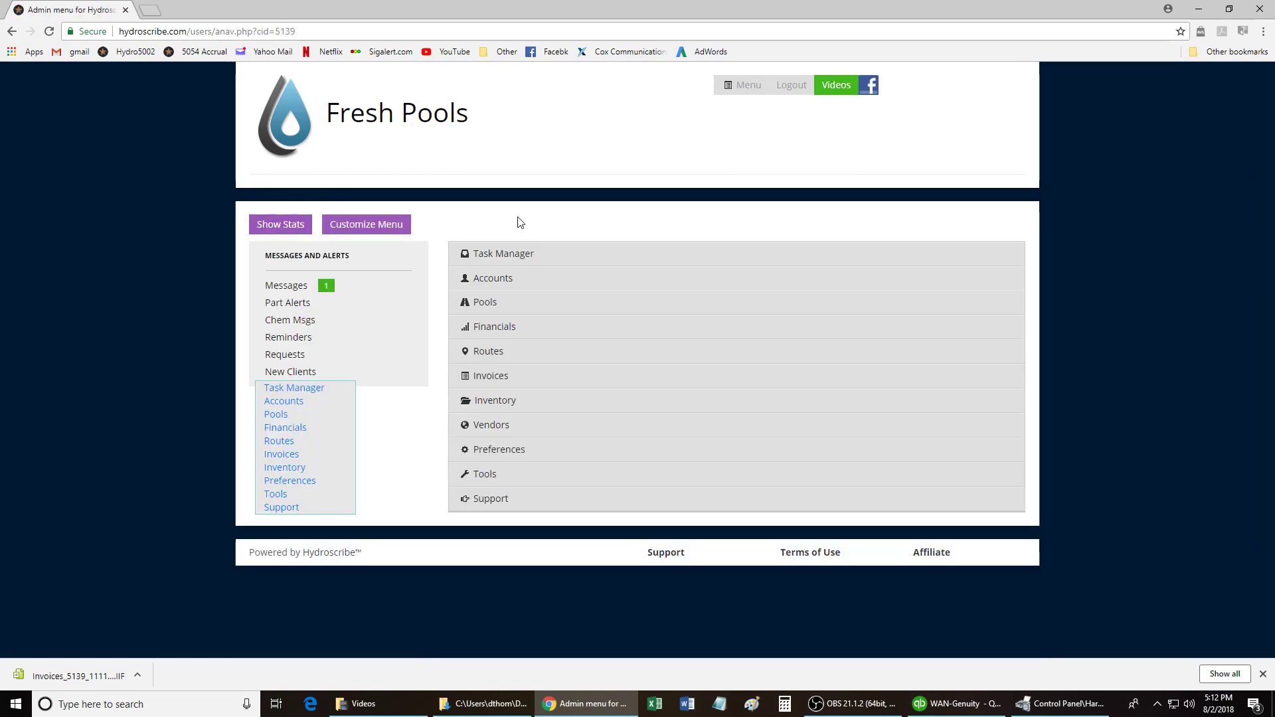
pyautogui.click(518, 475)
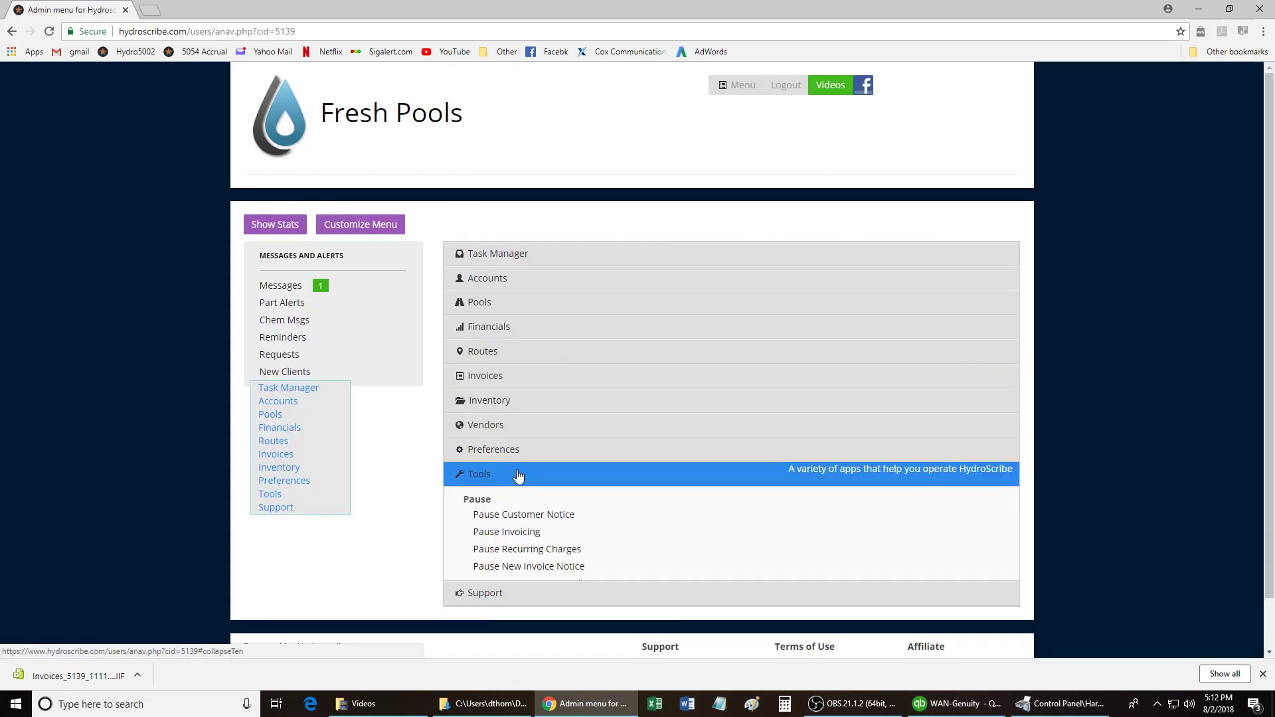
pyautogui.moveTo(1270, 261); pyautogui.dragTo(1260, 551)
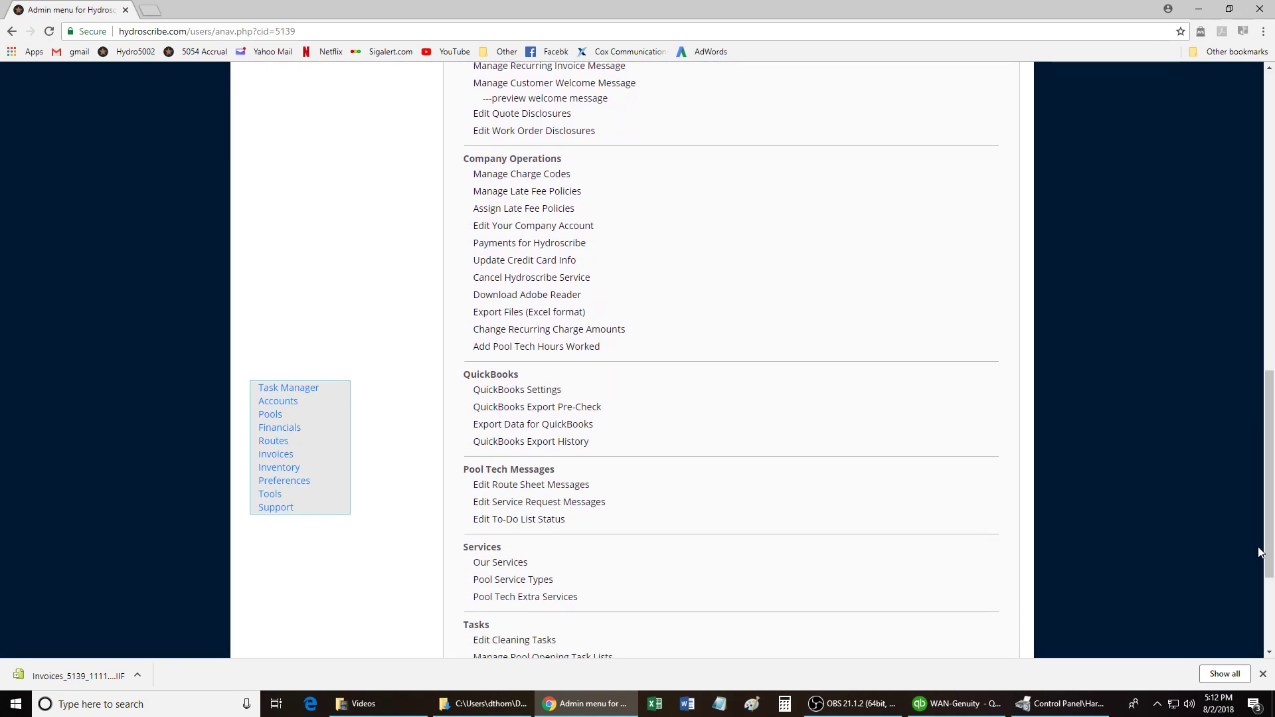
pyautogui.click(615, 412)
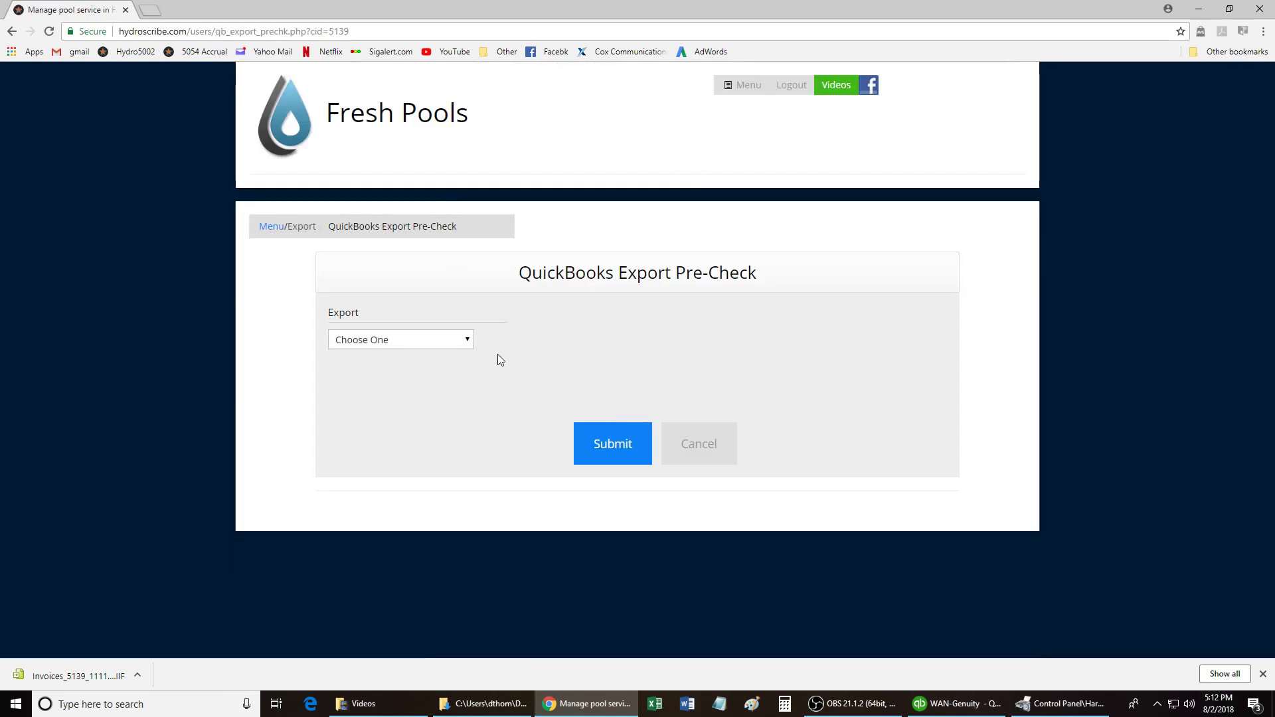
pyautogui.click(468, 341)
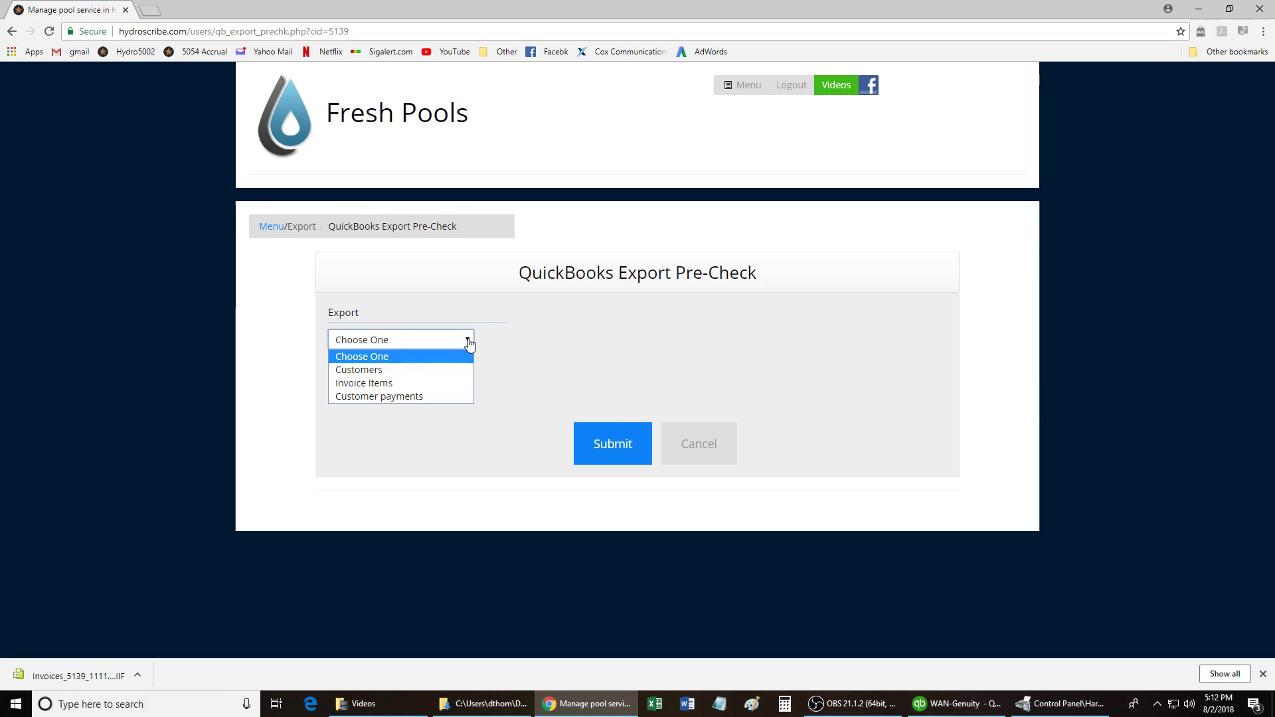
pyautogui.click(384, 370)
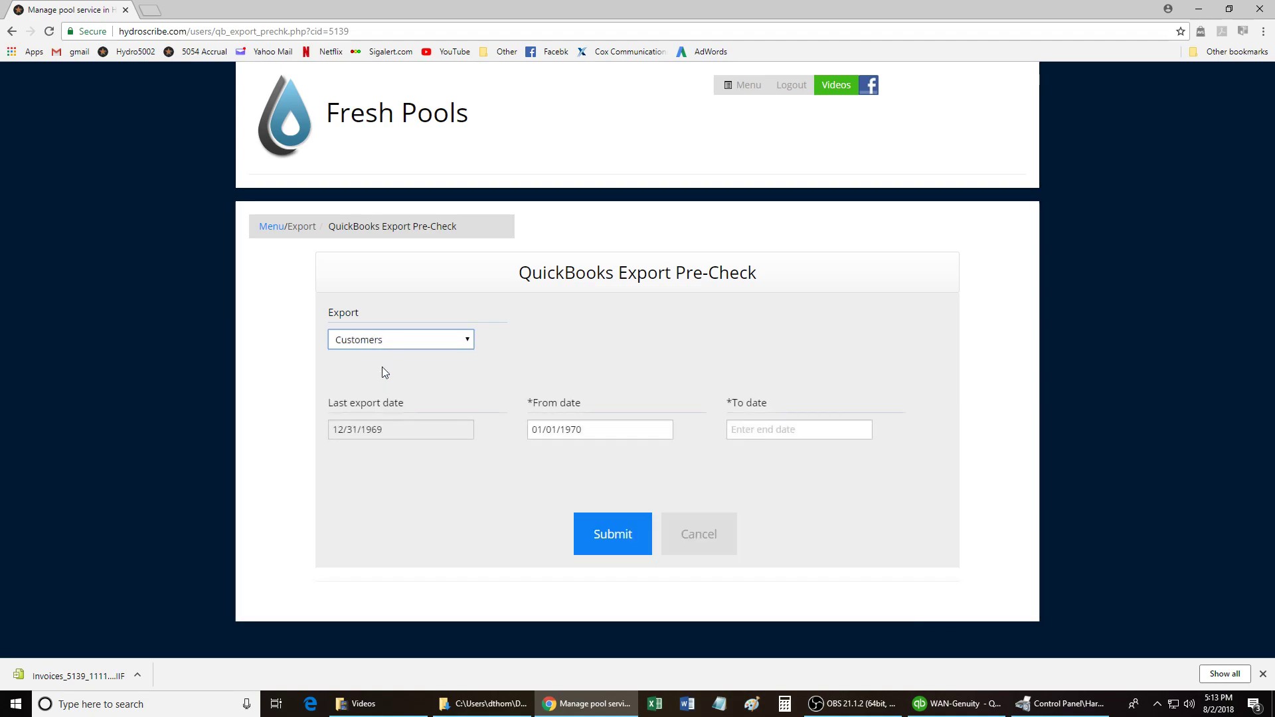
# Set the dates to 07/01/2018–07/31/2018 and submit the Customers pre-check.
pyautogui.click(606, 428)
pyautogui.press('BackSpace')
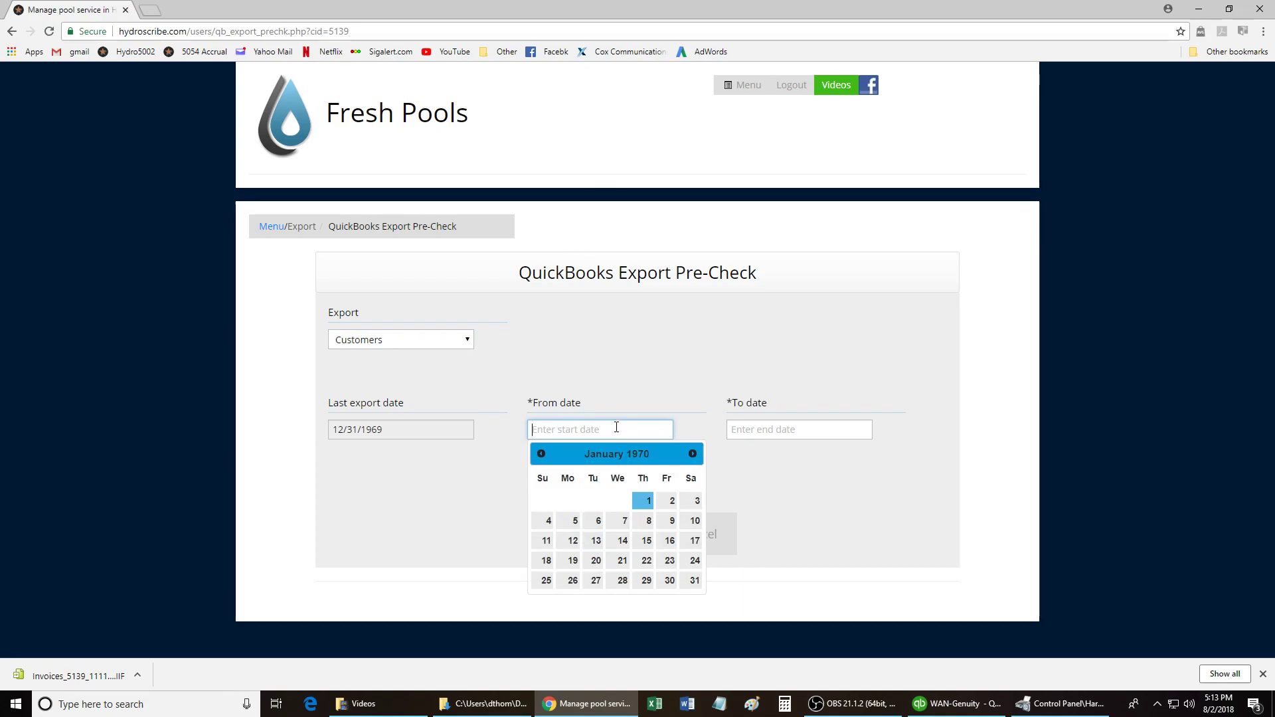
pyautogui.click(615, 394)
pyautogui.click(592, 428)
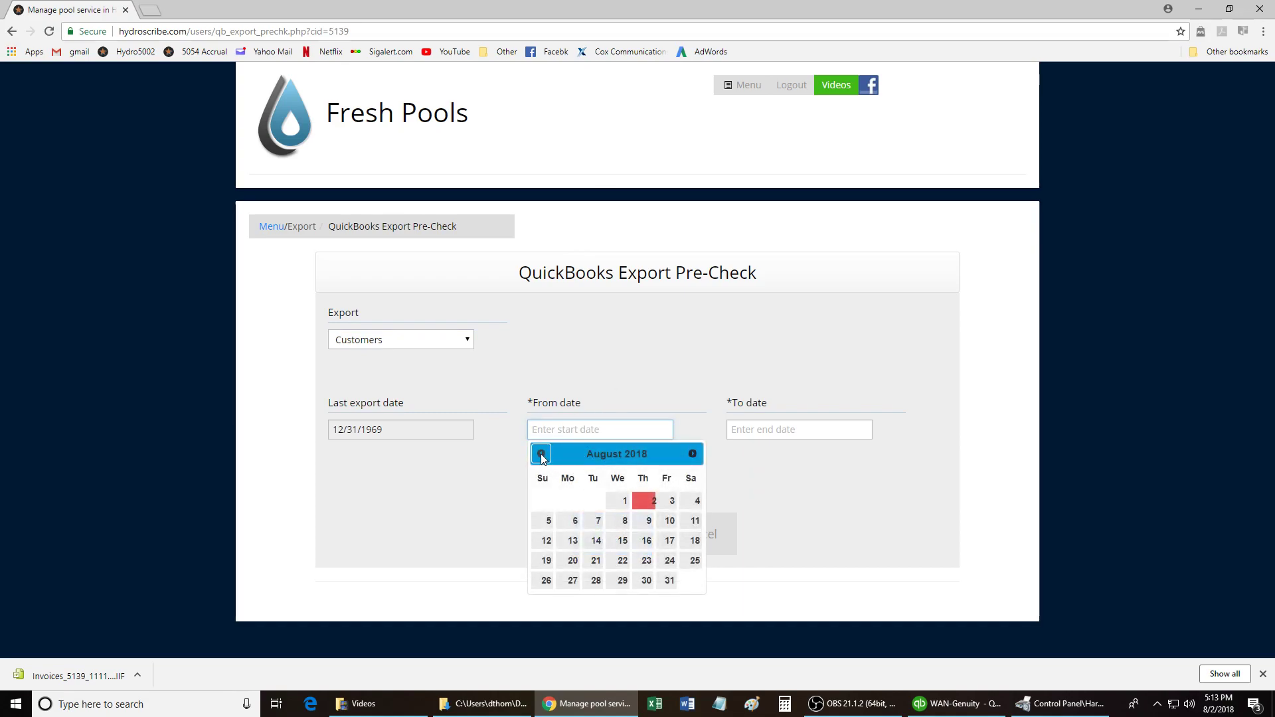
pyautogui.click(541, 454)
pyautogui.click(544, 501)
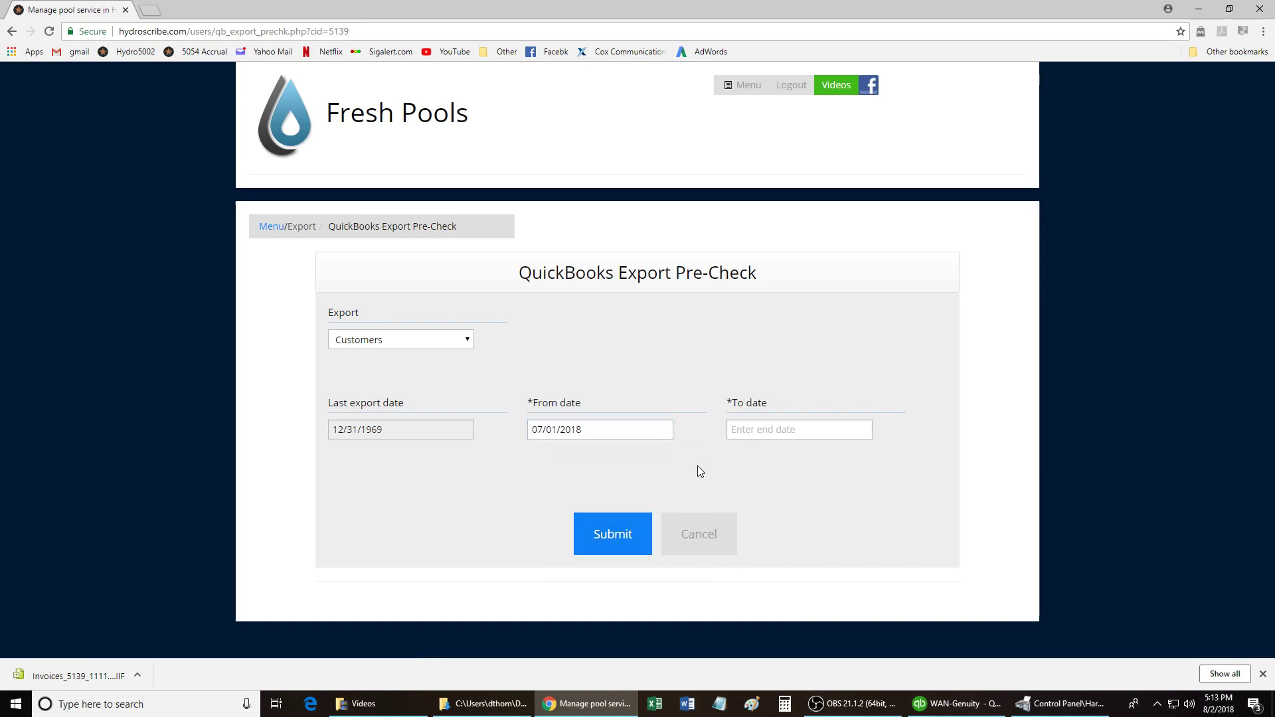
pyautogui.click(750, 430)
pyautogui.click(740, 454)
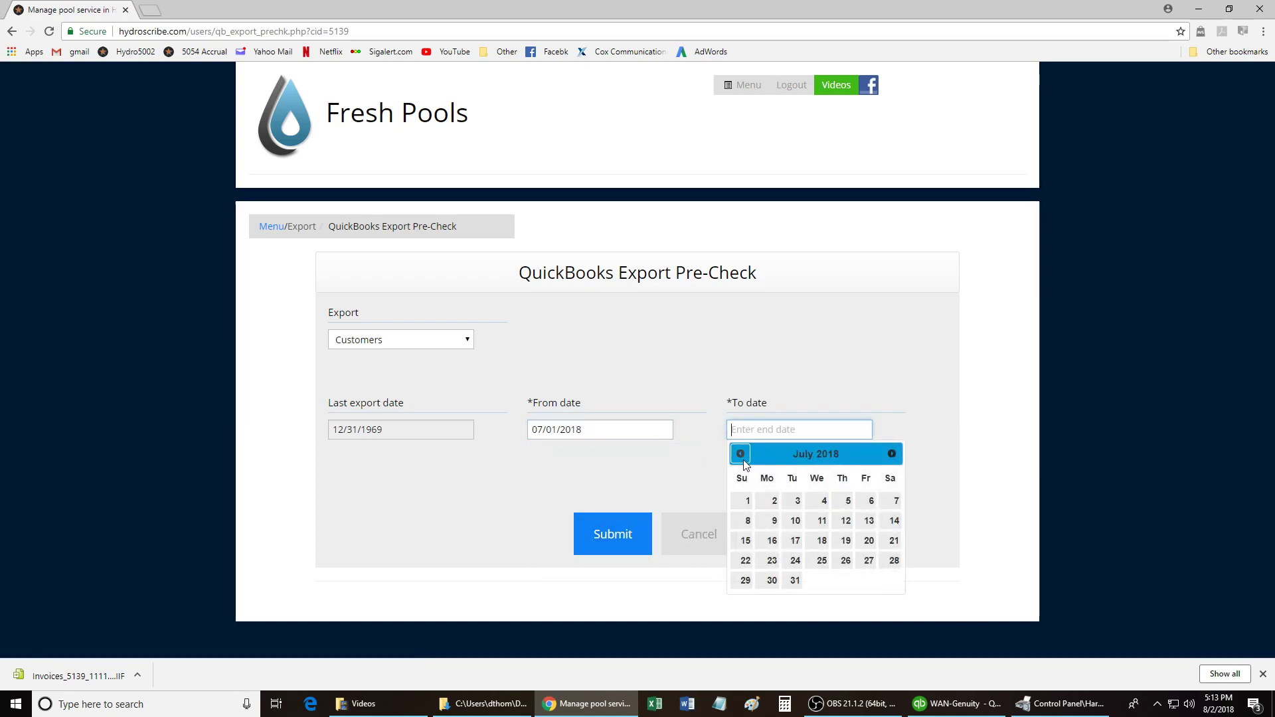
pyautogui.click(791, 580)
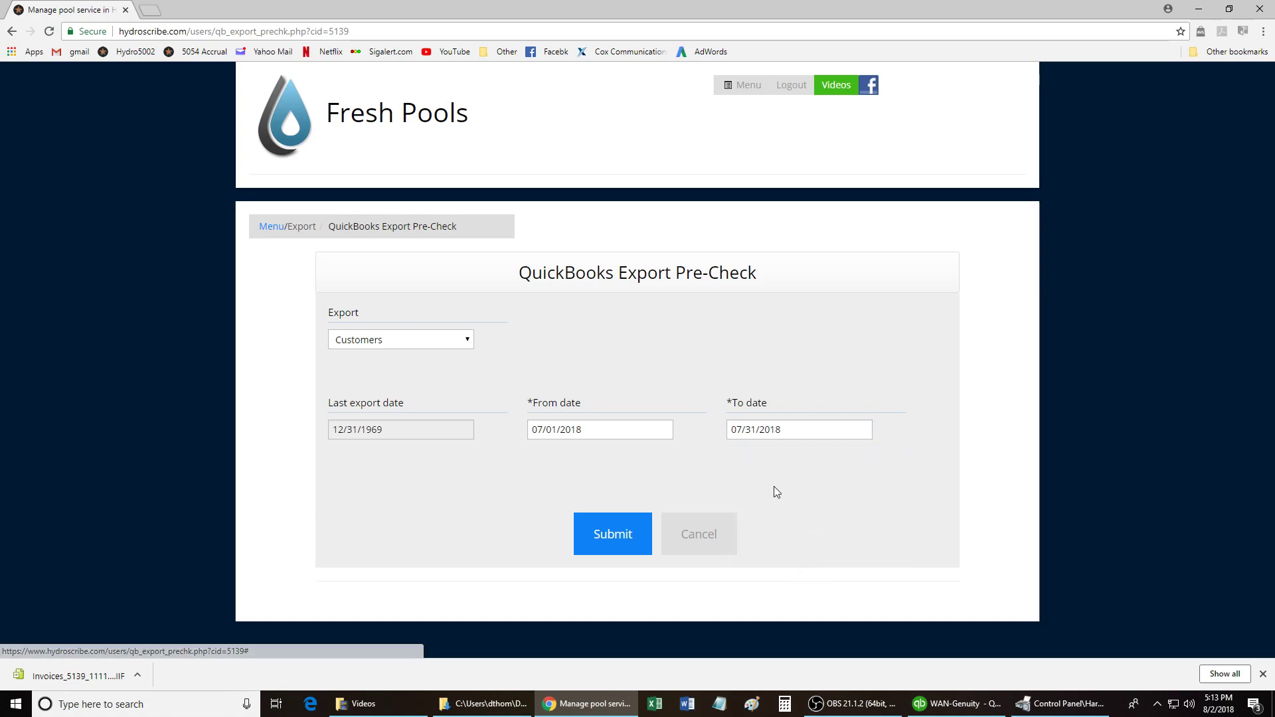
pyautogui.click(609, 539)
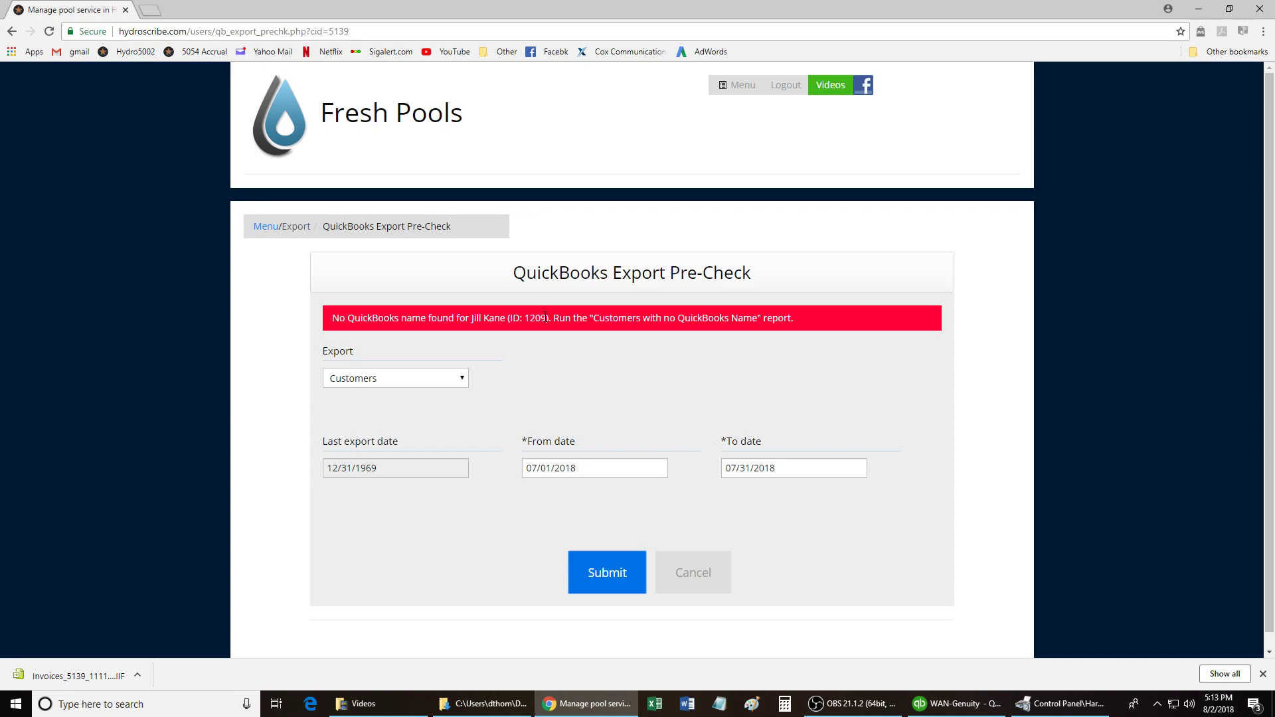
# Open the flagged customer's profile from Accounts > Manage Customer Accounts.
pyautogui.click(261, 226)
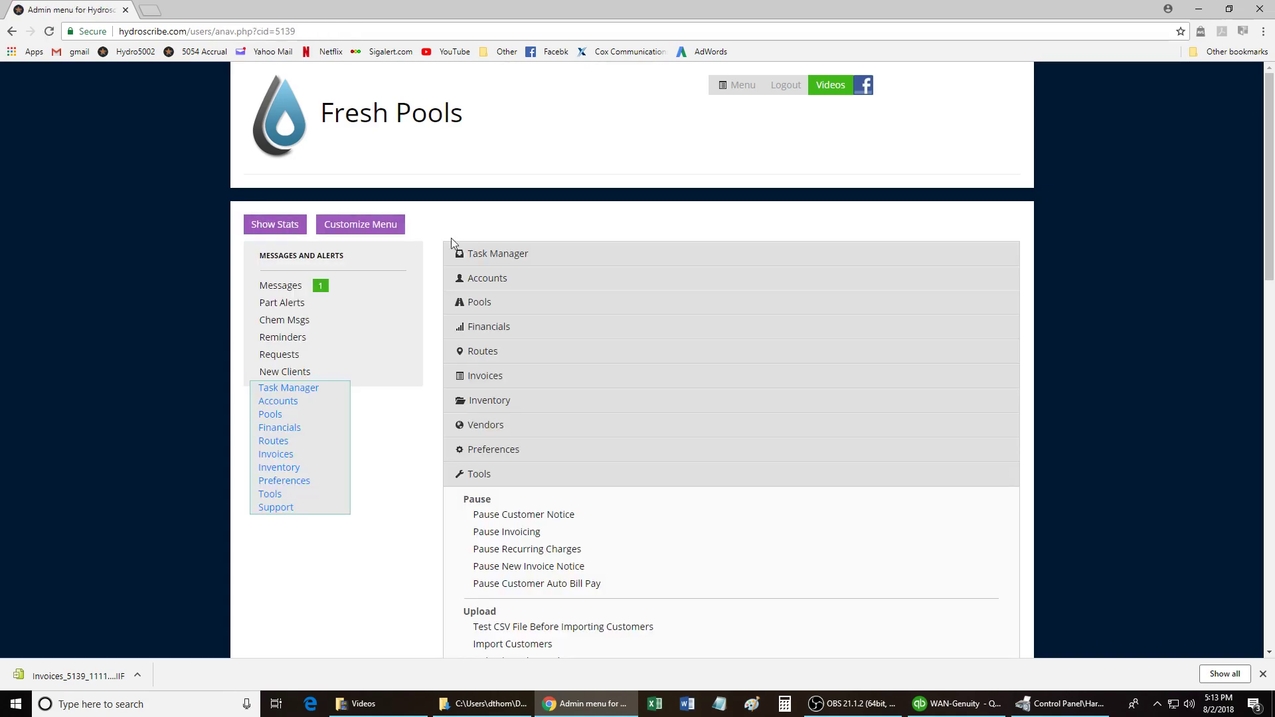
pyautogui.click(511, 286)
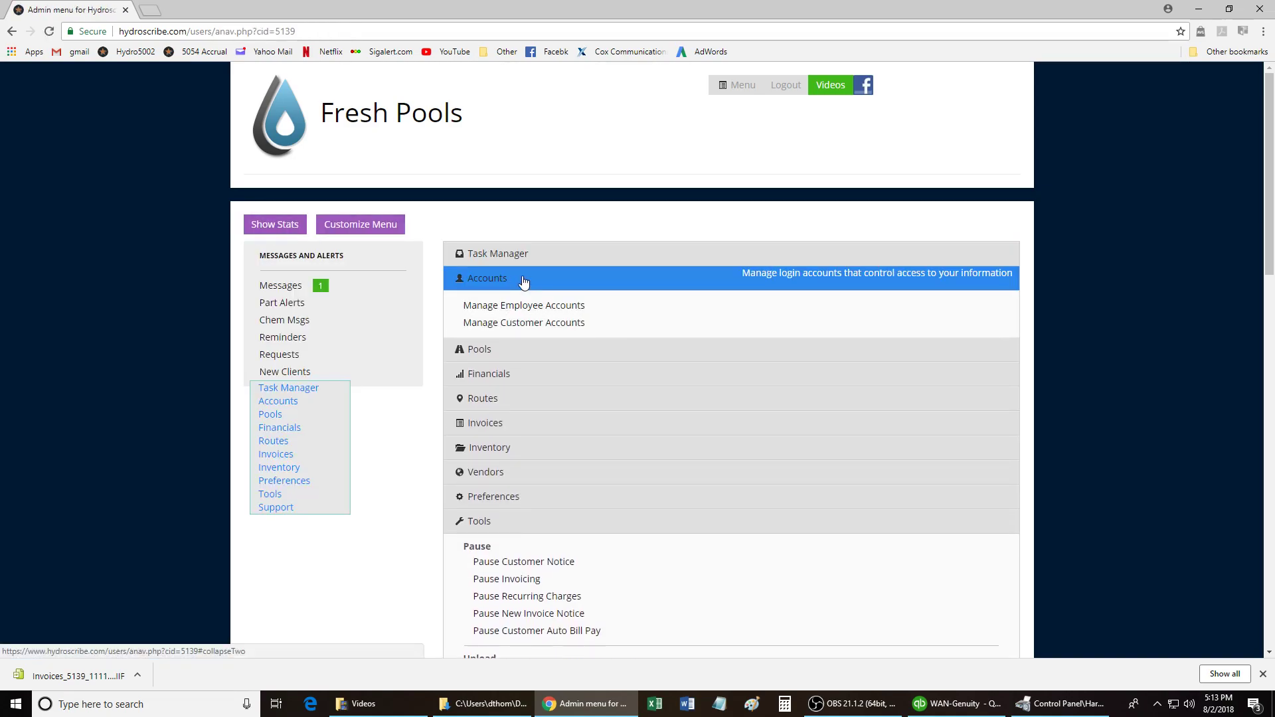
pyautogui.click(600, 329)
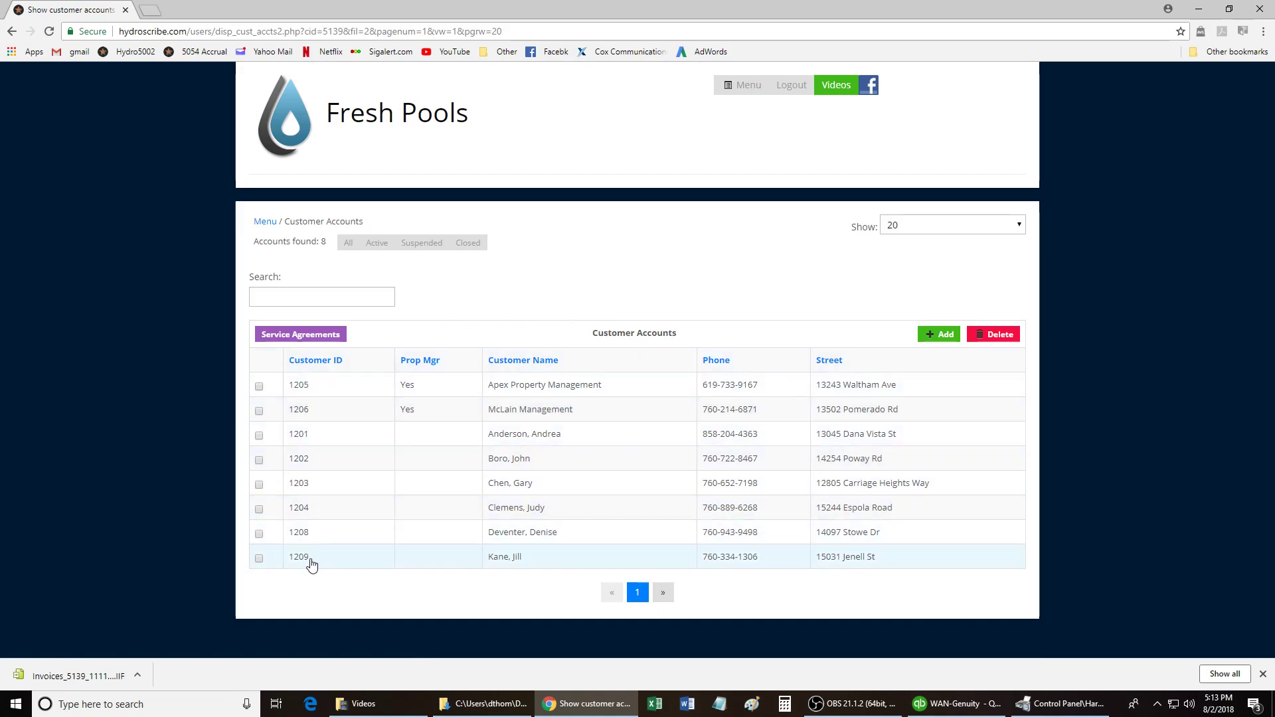
pyautogui.click(529, 563)
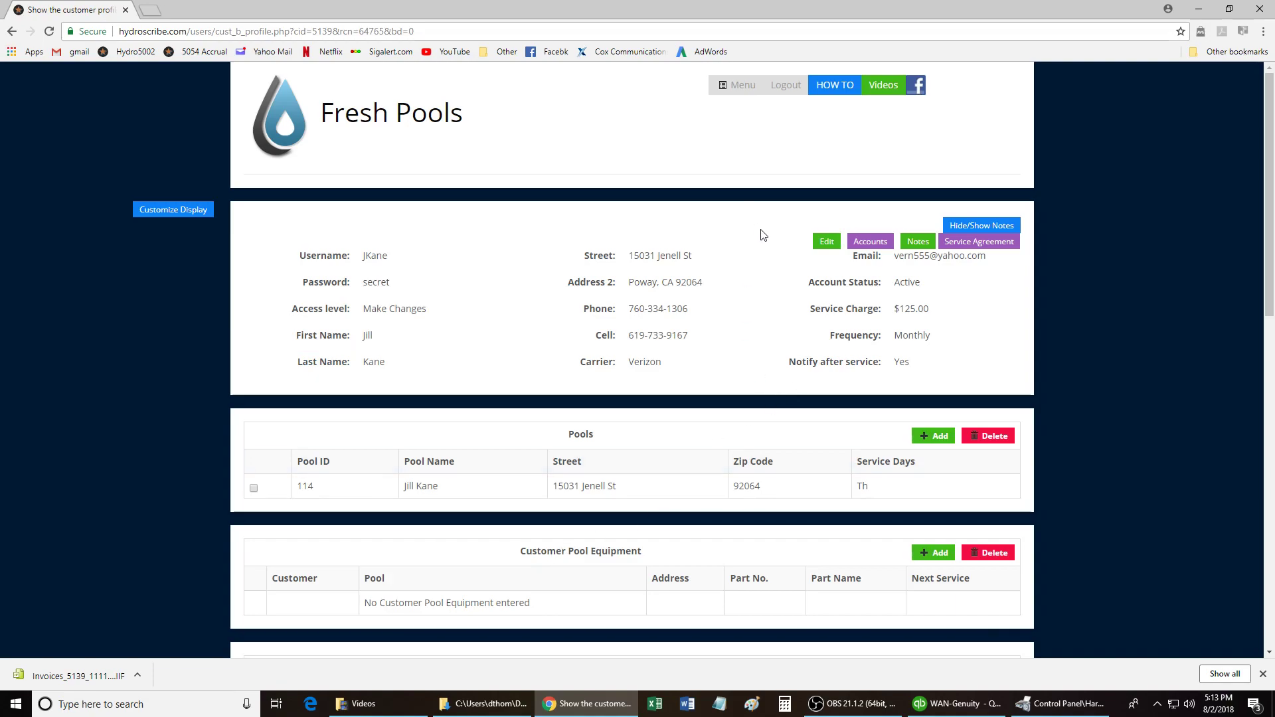
# Enter the customer's name as the QuickBooks Cust Name and save the account.
pyautogui.click(826, 243)
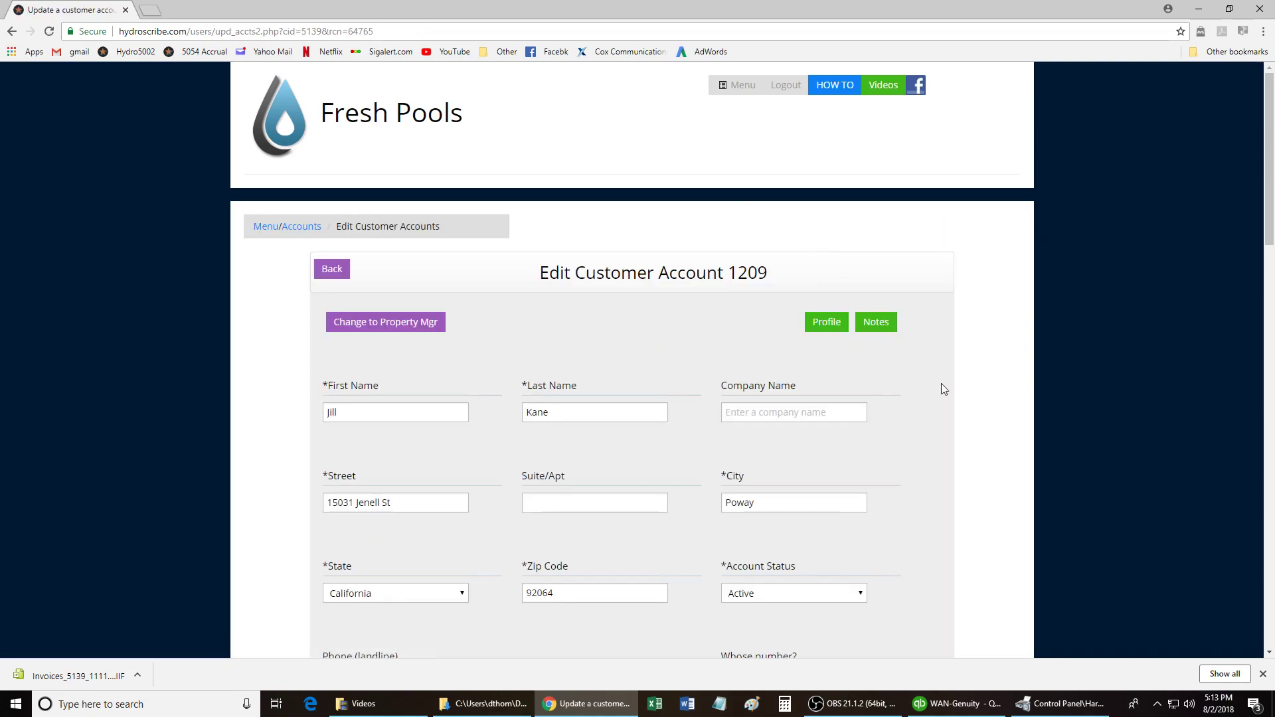
pyautogui.moveTo(1270, 109); pyautogui.dragTo(1263, 408)
pyautogui.scroll(-4, 1263, 408)
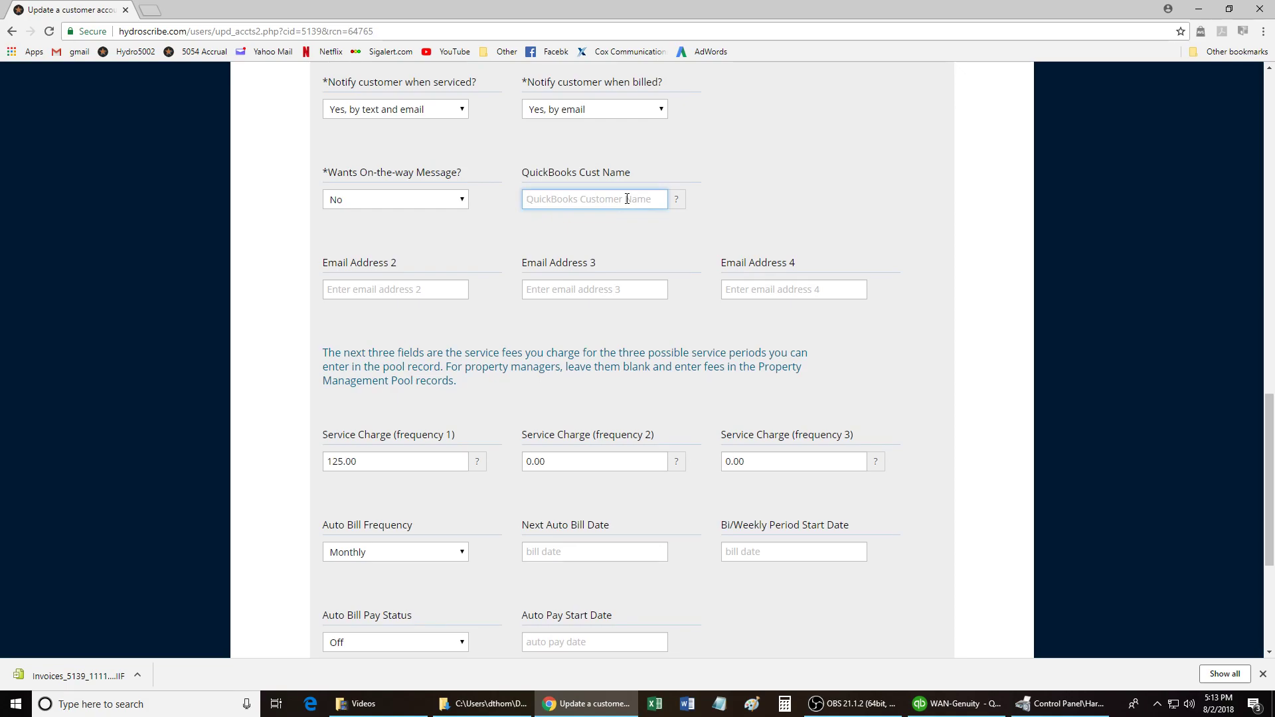
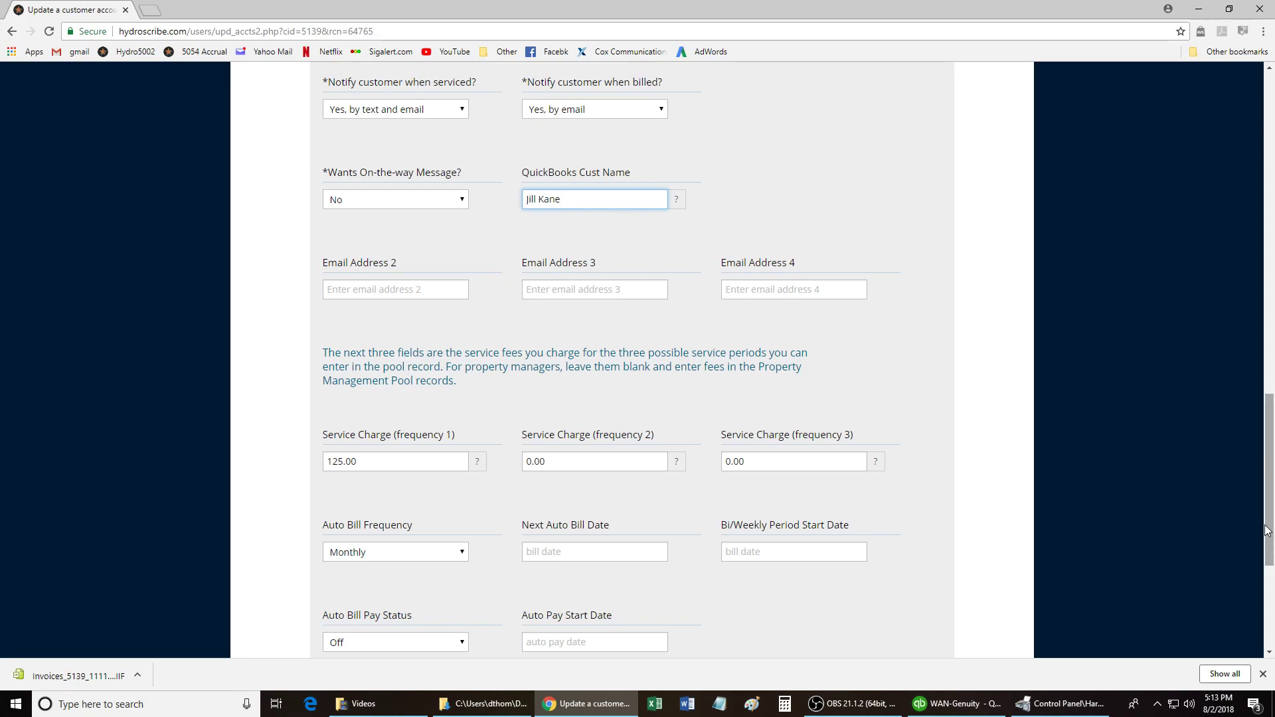
pyautogui.moveTo(1268, 542); pyautogui.dragTo(1262, 621)
pyautogui.click(632, 567)
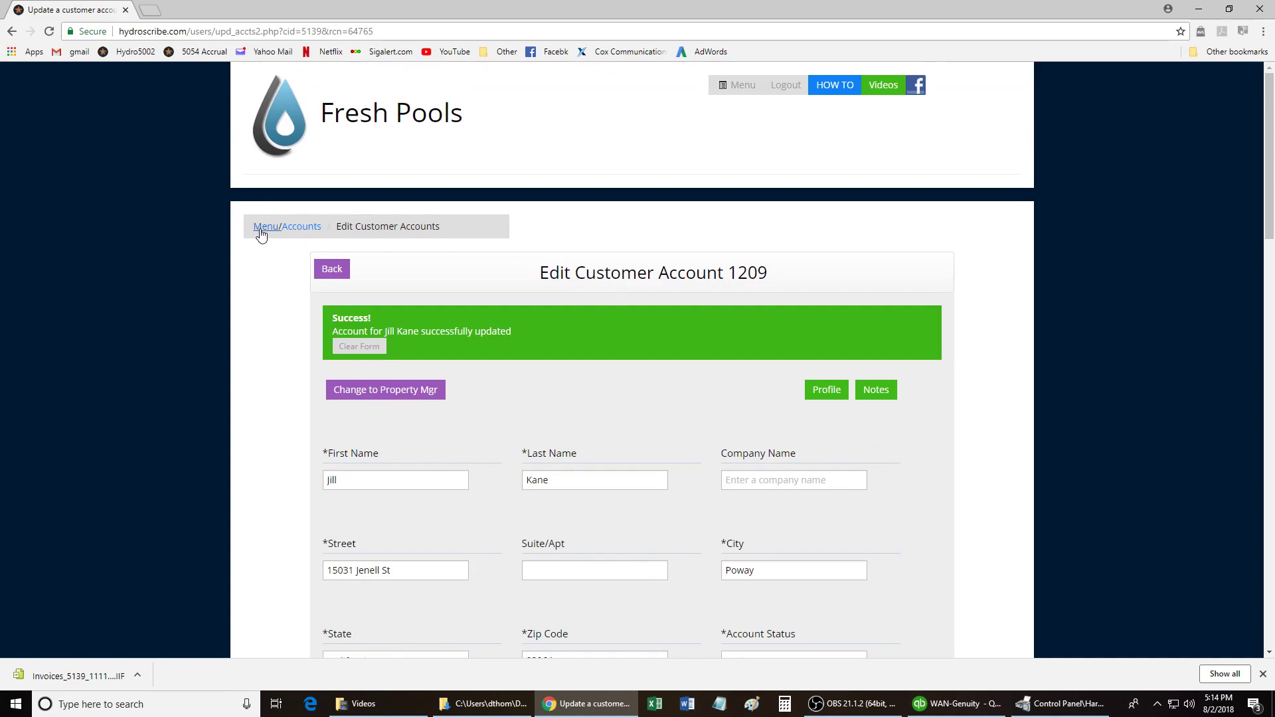
# Reopen the QuickBooks Export Pre-Check page with Customers as the export type.
pyautogui.click(263, 229)
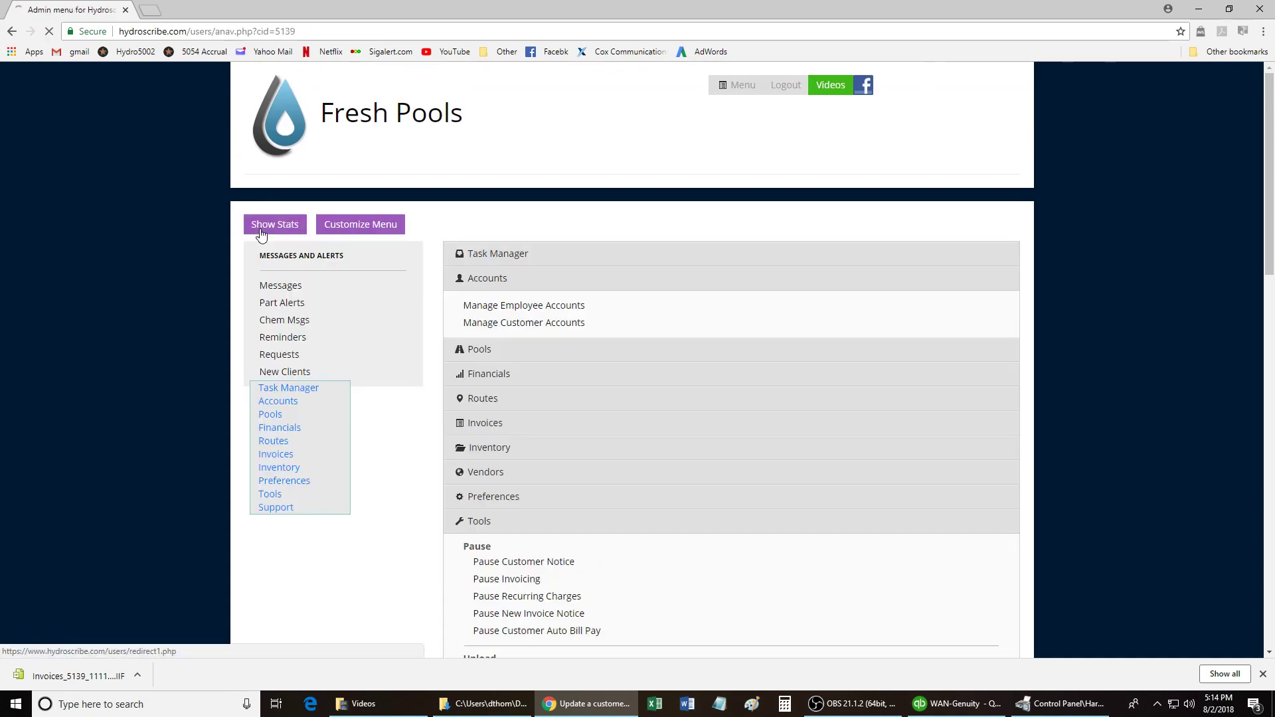
pyautogui.click(522, 284)
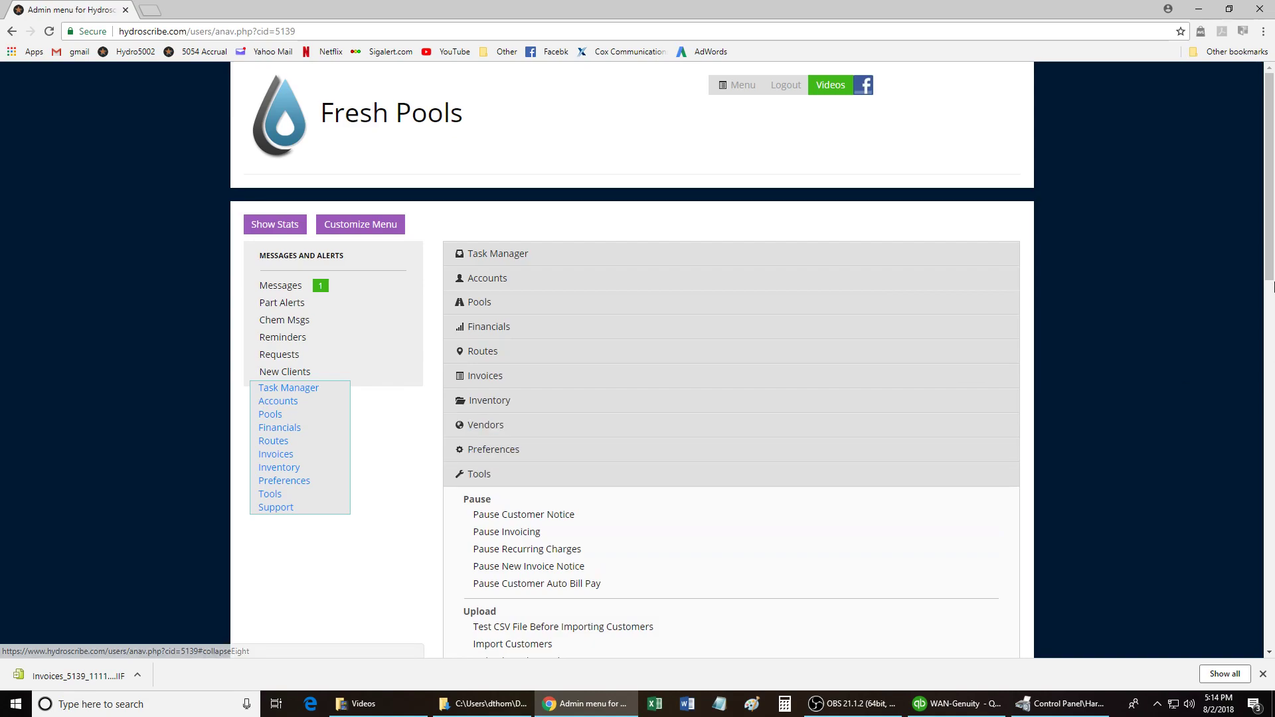
pyautogui.moveTo(1269, 270); pyautogui.dragTo(1268, 547)
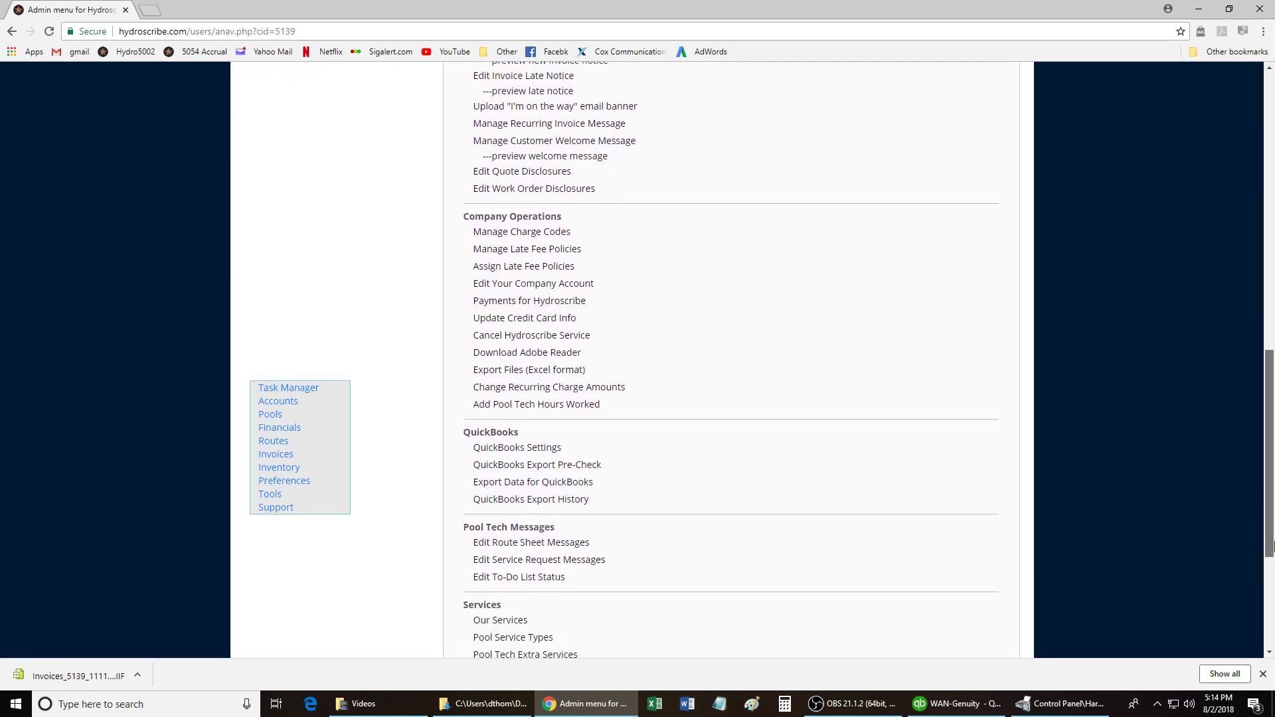
pyautogui.click(611, 468)
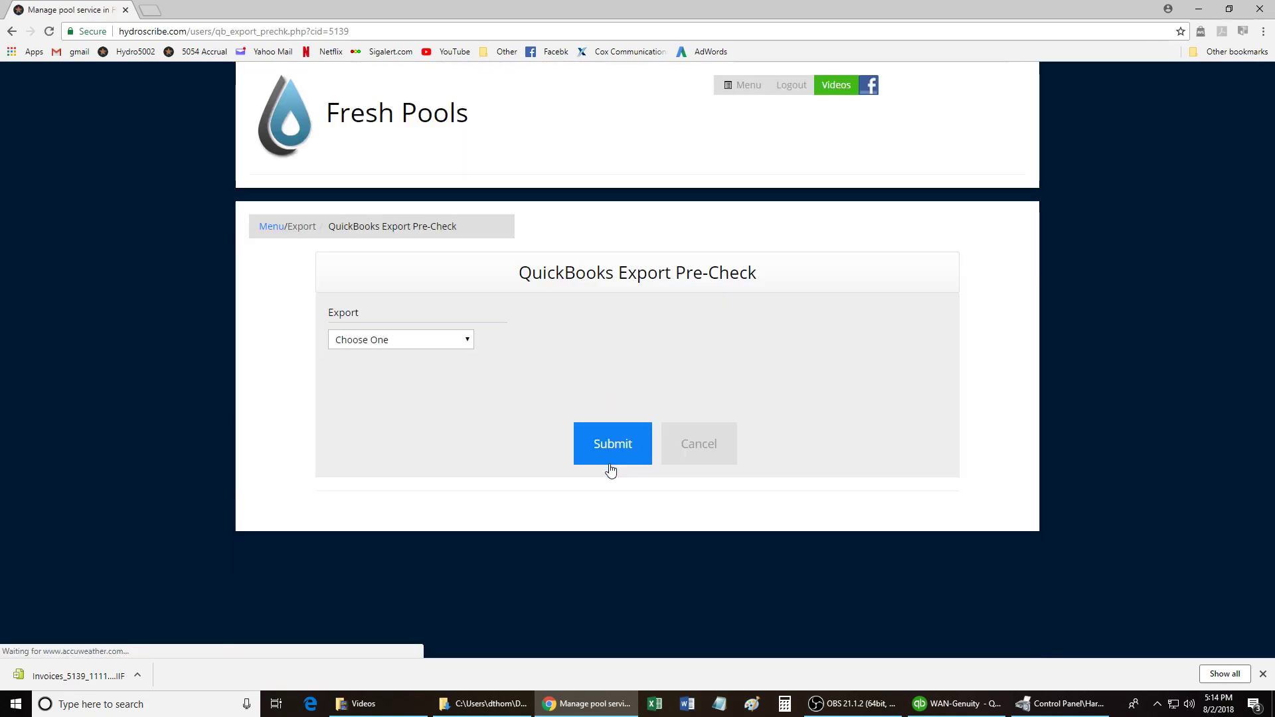
pyautogui.click(466, 341)
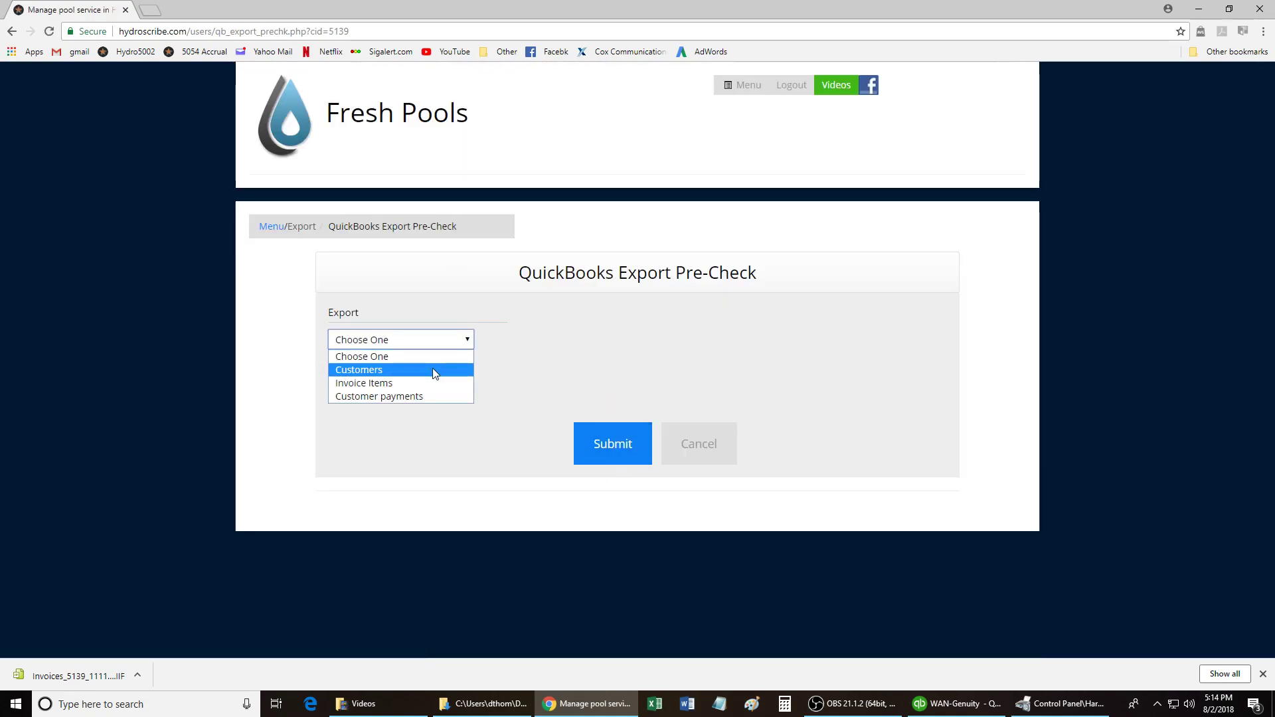
pyautogui.click(432, 370)
# Rerun the Customers pre-check for 07/01/2018–07/31/2018, then return to the pre-check form.
pyautogui.moveTo(643, 431); pyautogui.dragTo(477, 444)
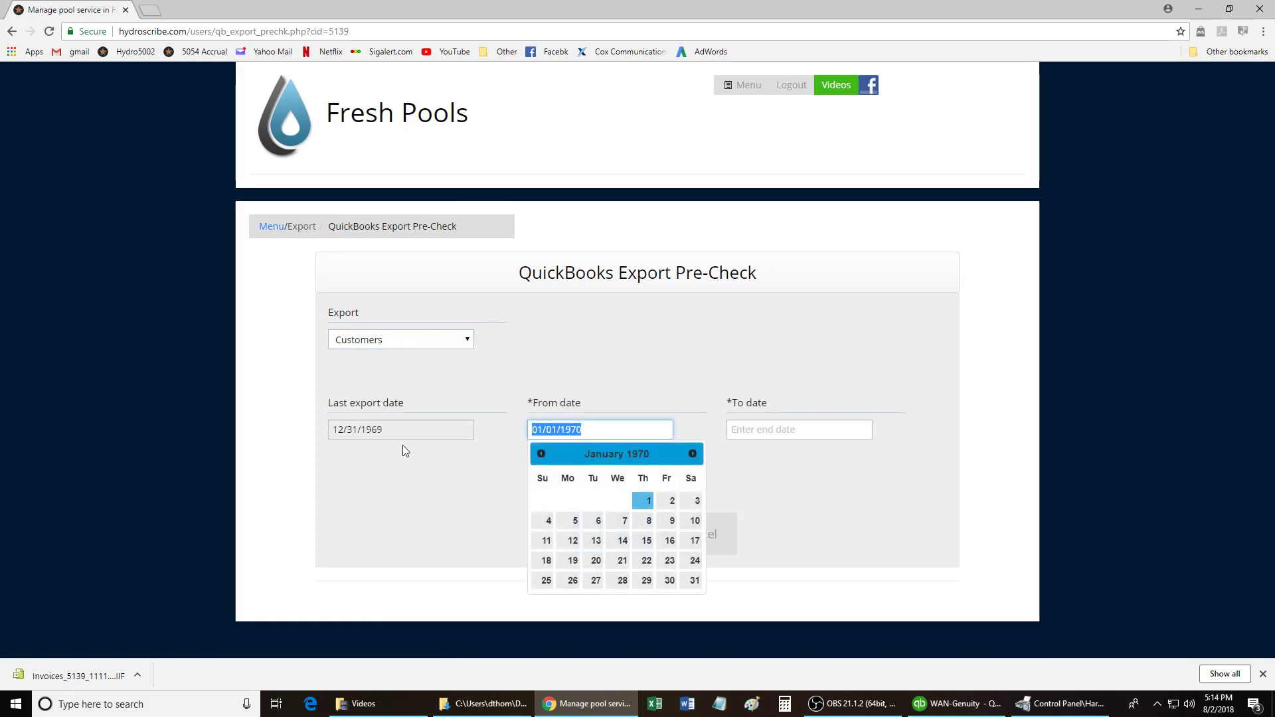
pyautogui.press('BackSpace')
pyautogui.press('BackSpace')
pyautogui.click(674, 371)
pyautogui.click(594, 428)
pyautogui.click(540, 455)
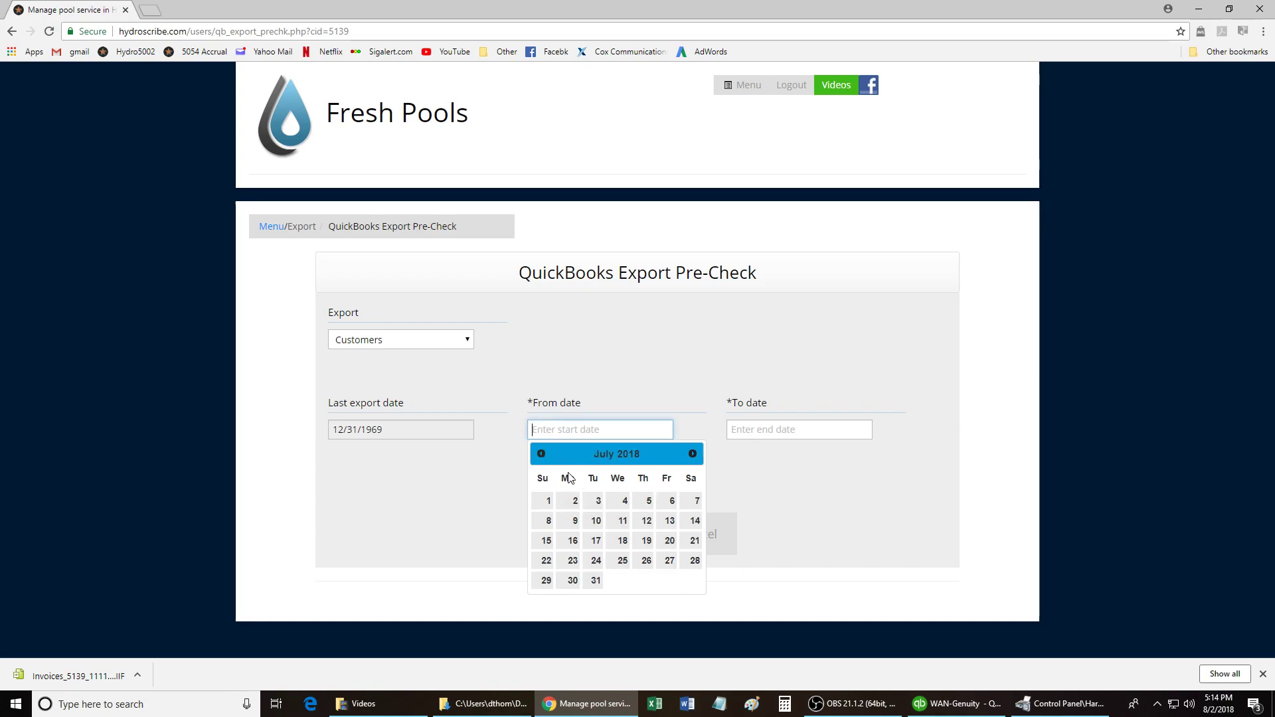
pyautogui.click(546, 500)
pyautogui.click(787, 428)
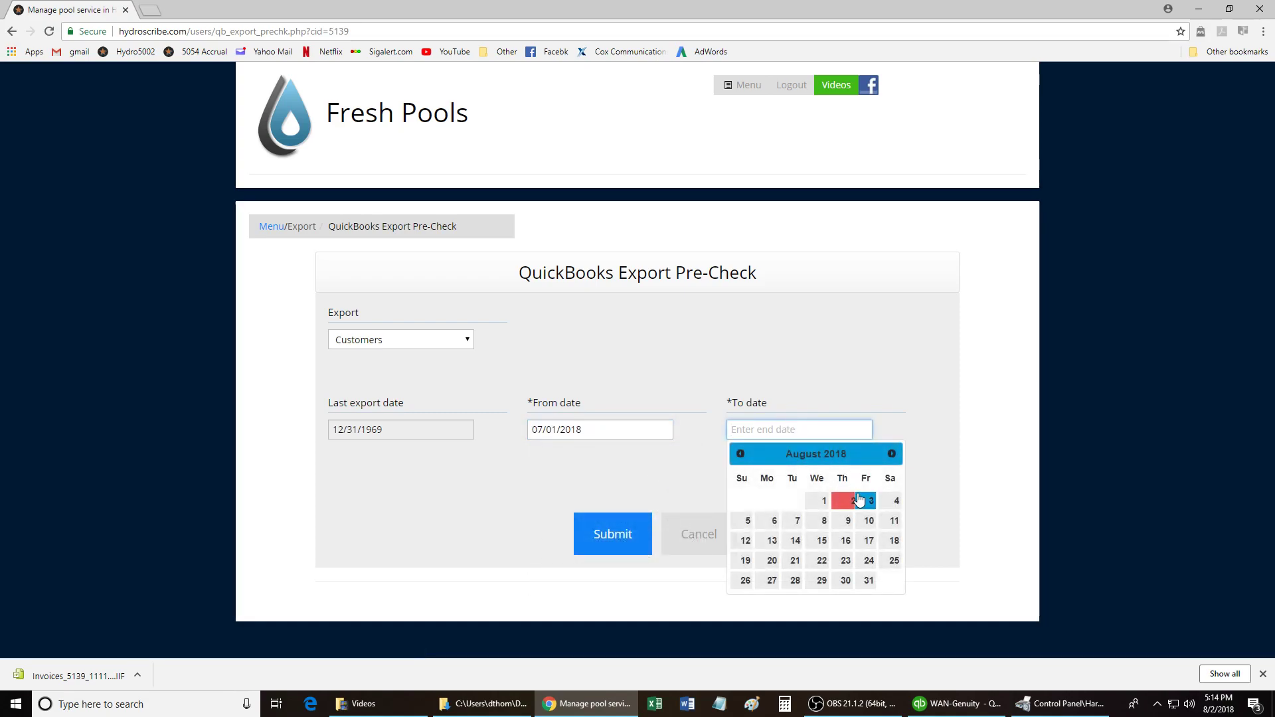
pyautogui.click(741, 453)
pyautogui.click(795, 580)
pyautogui.click(599, 533)
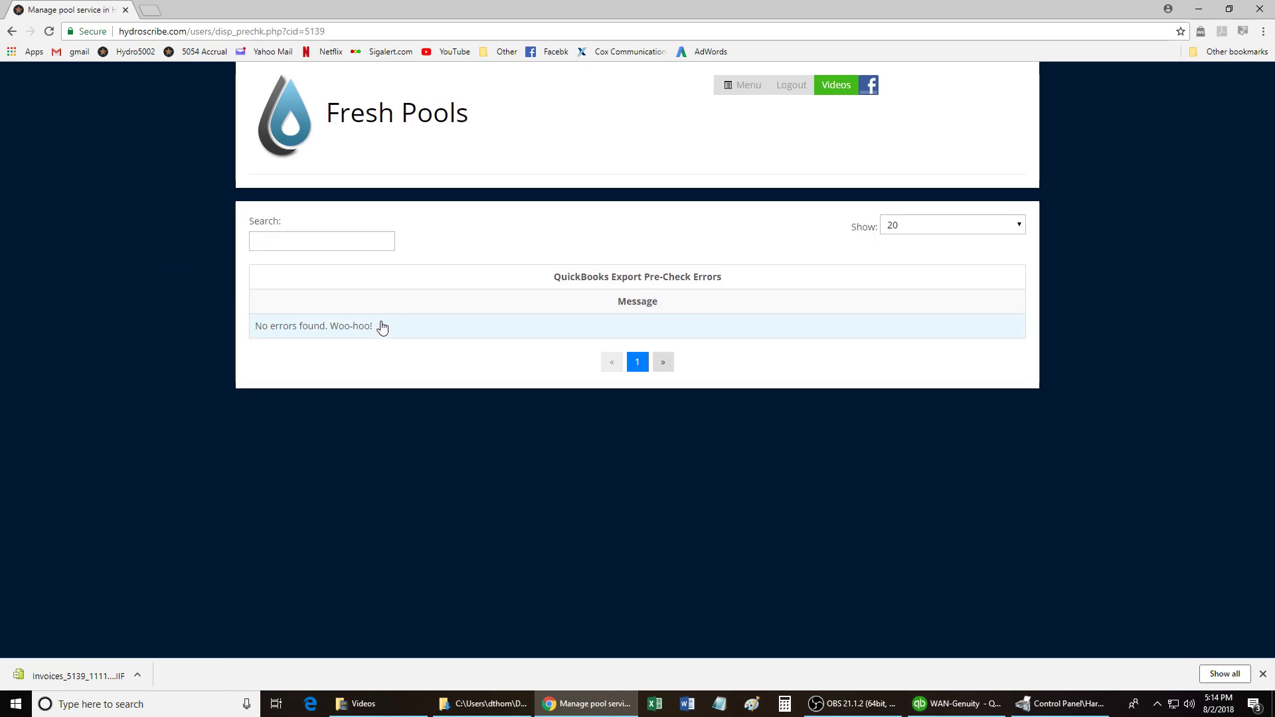
pyautogui.click(12, 31)
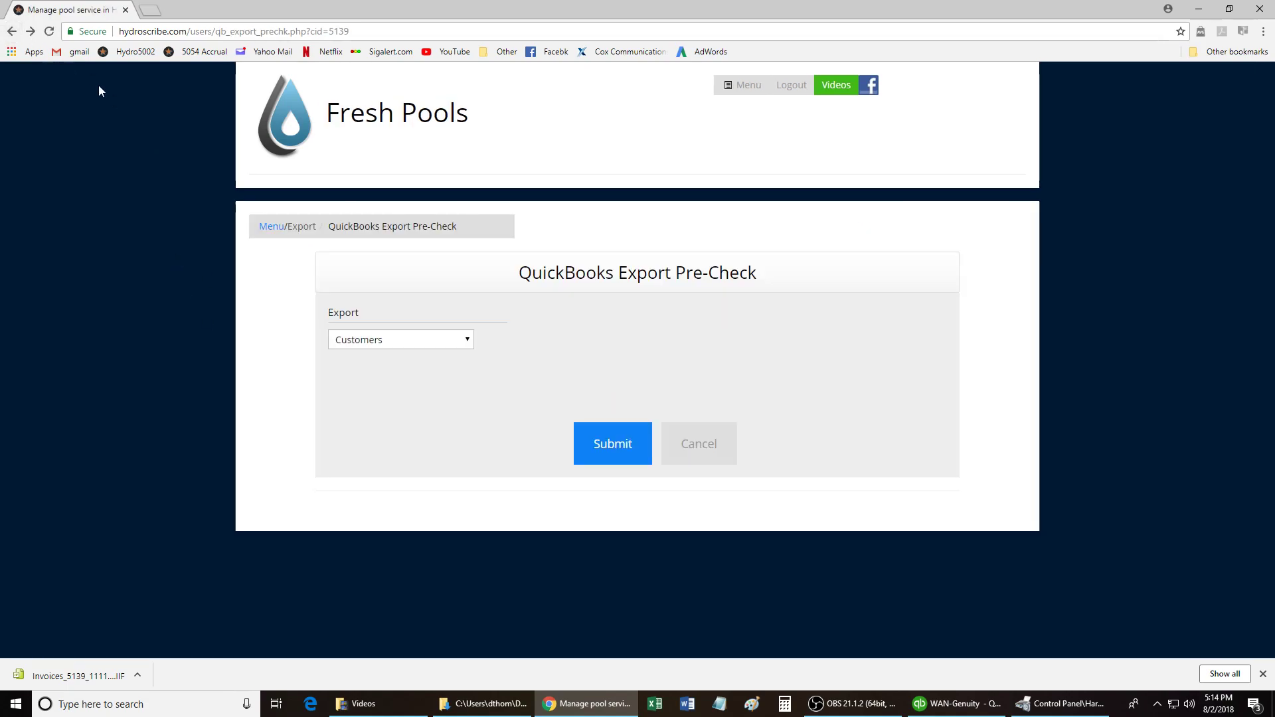
# Switch the export type to Invoice Items and run the pre-check for 07/01/2018–07/31/2018.
pyautogui.click(419, 341)
pyautogui.click(423, 384)
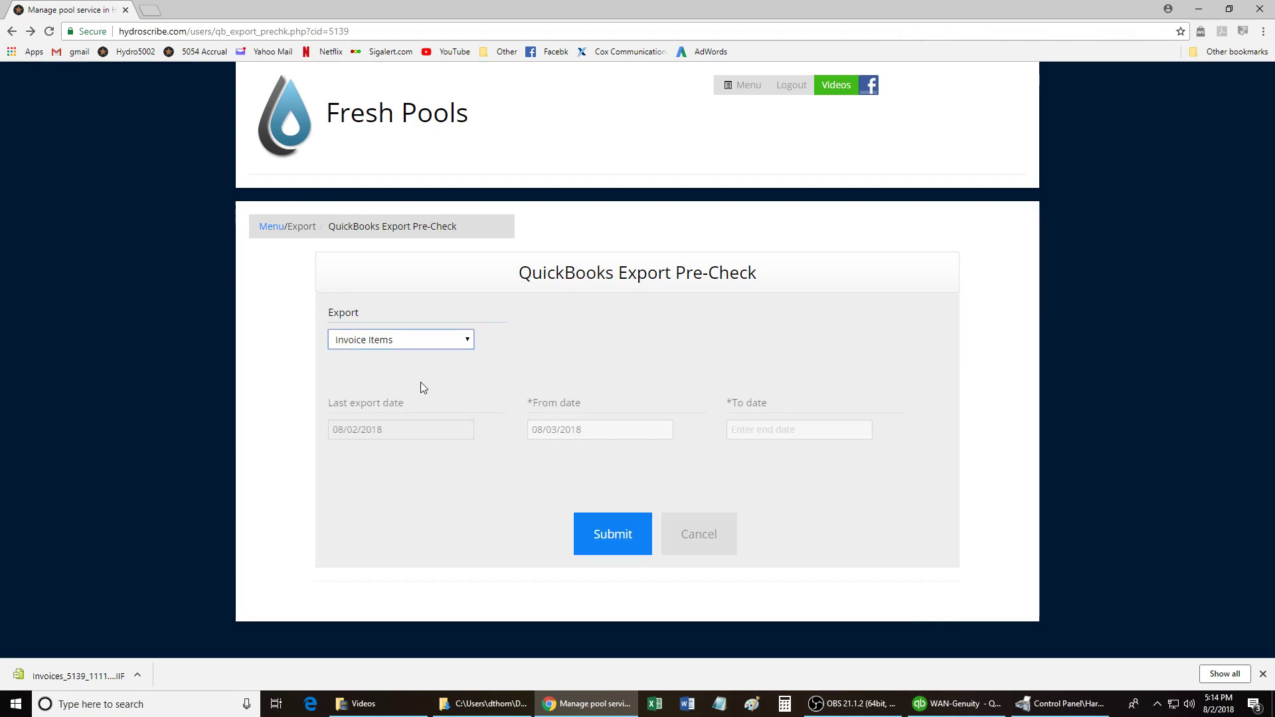
pyautogui.click(608, 422)
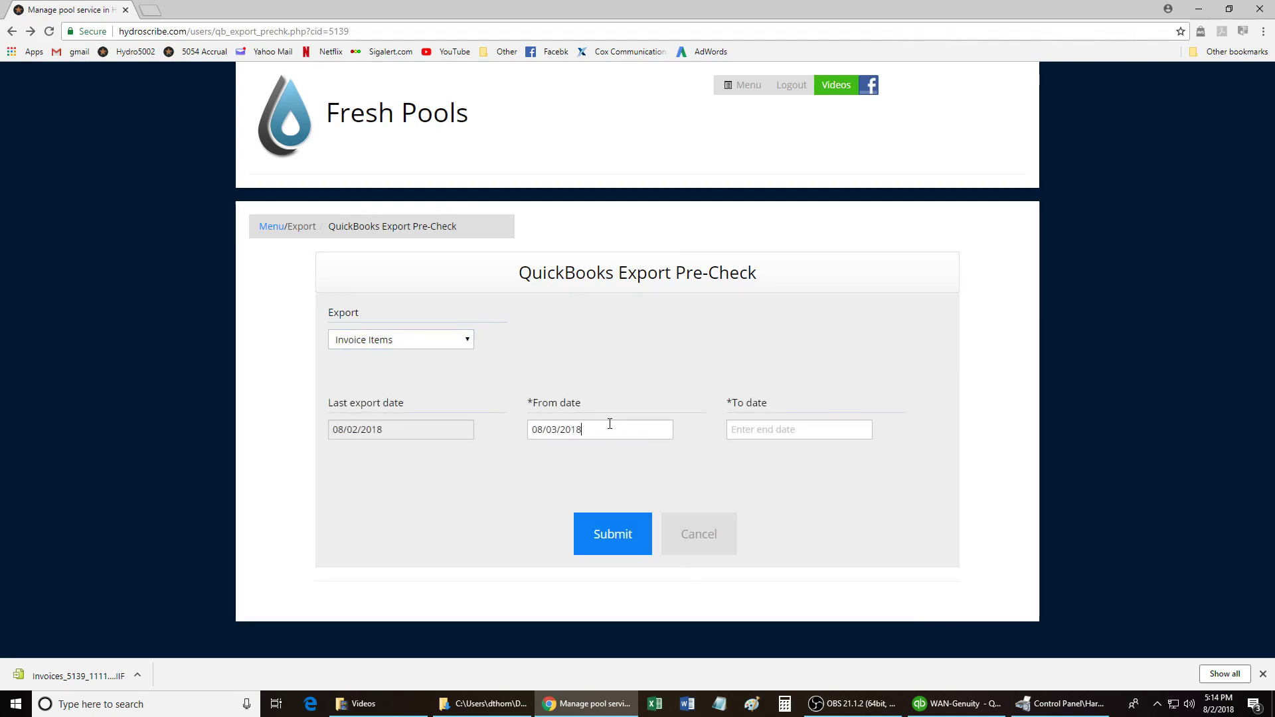
pyautogui.press('BackSpace')
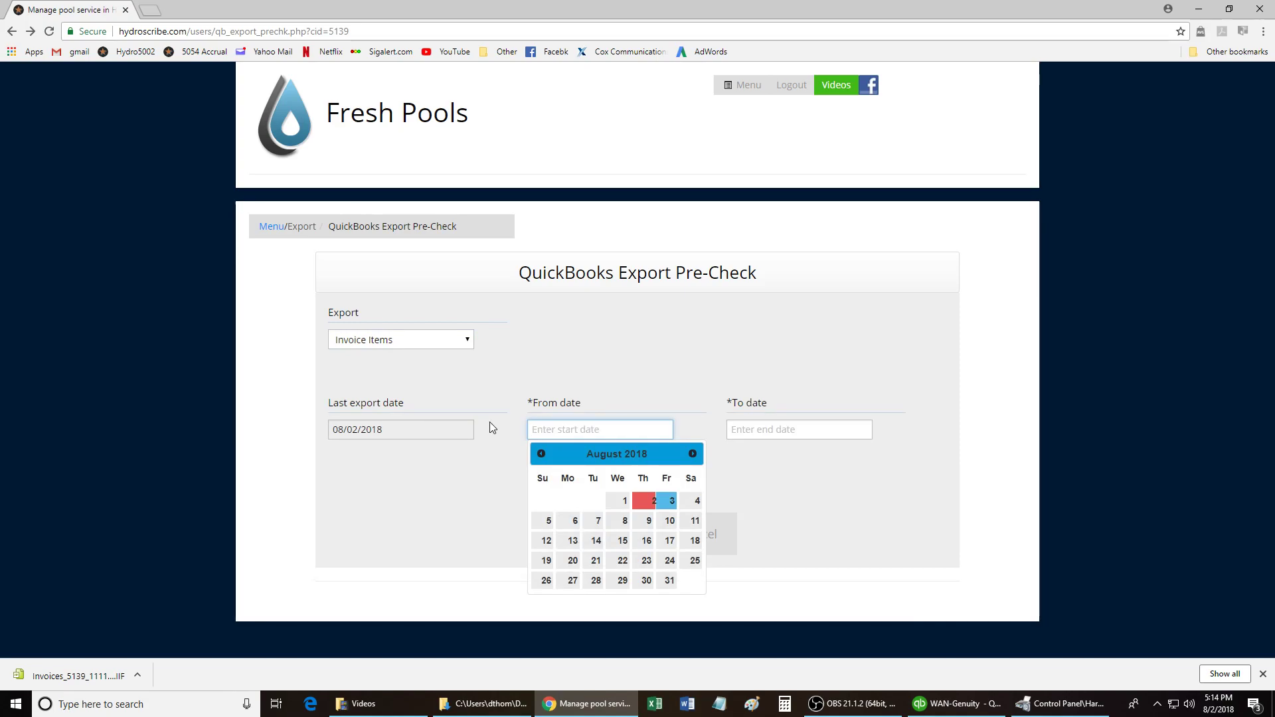
pyautogui.click(653, 356)
pyautogui.click(590, 429)
pyautogui.click(540, 454)
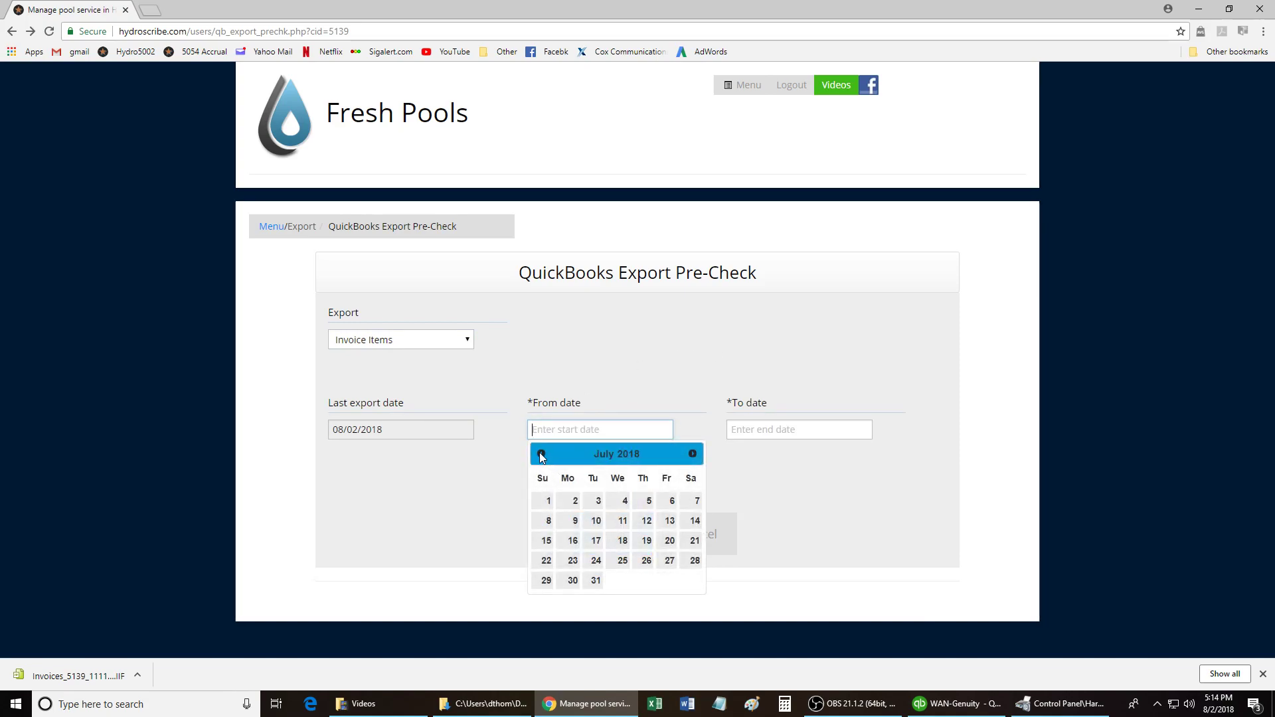
pyautogui.click(547, 500)
pyautogui.click(771, 432)
pyautogui.click(739, 454)
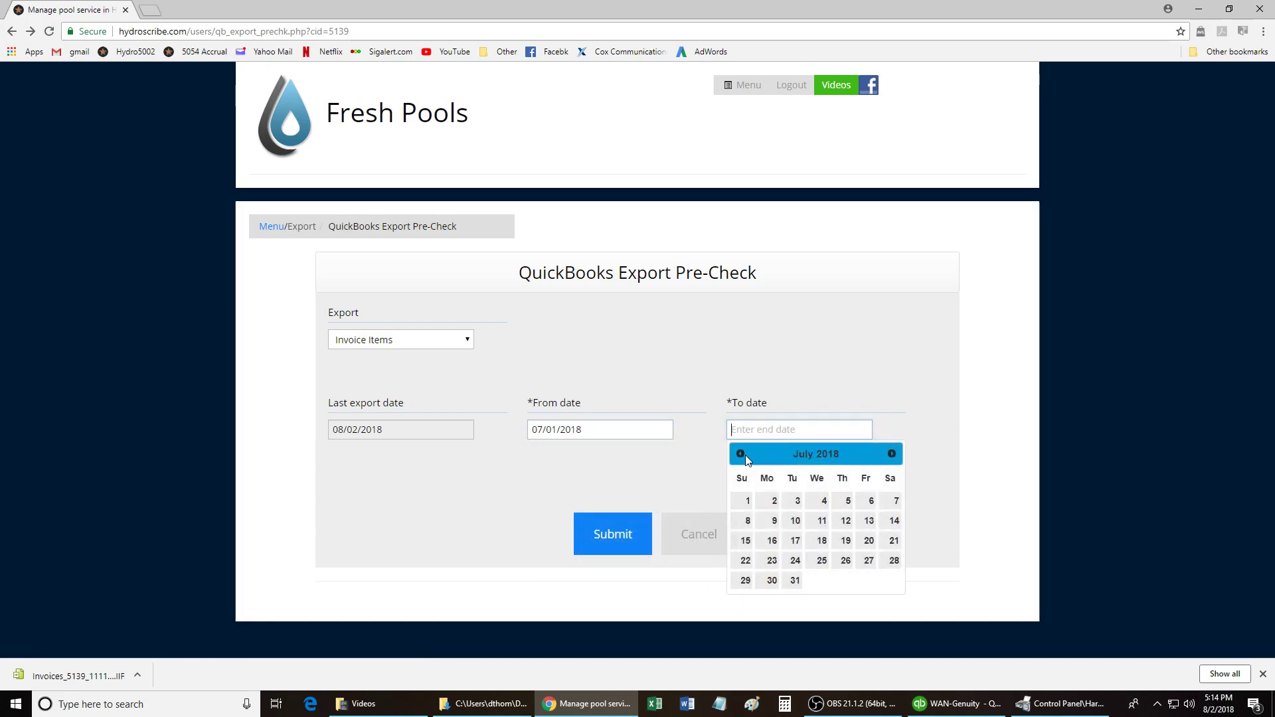
pyautogui.click(794, 581)
pyautogui.click(631, 538)
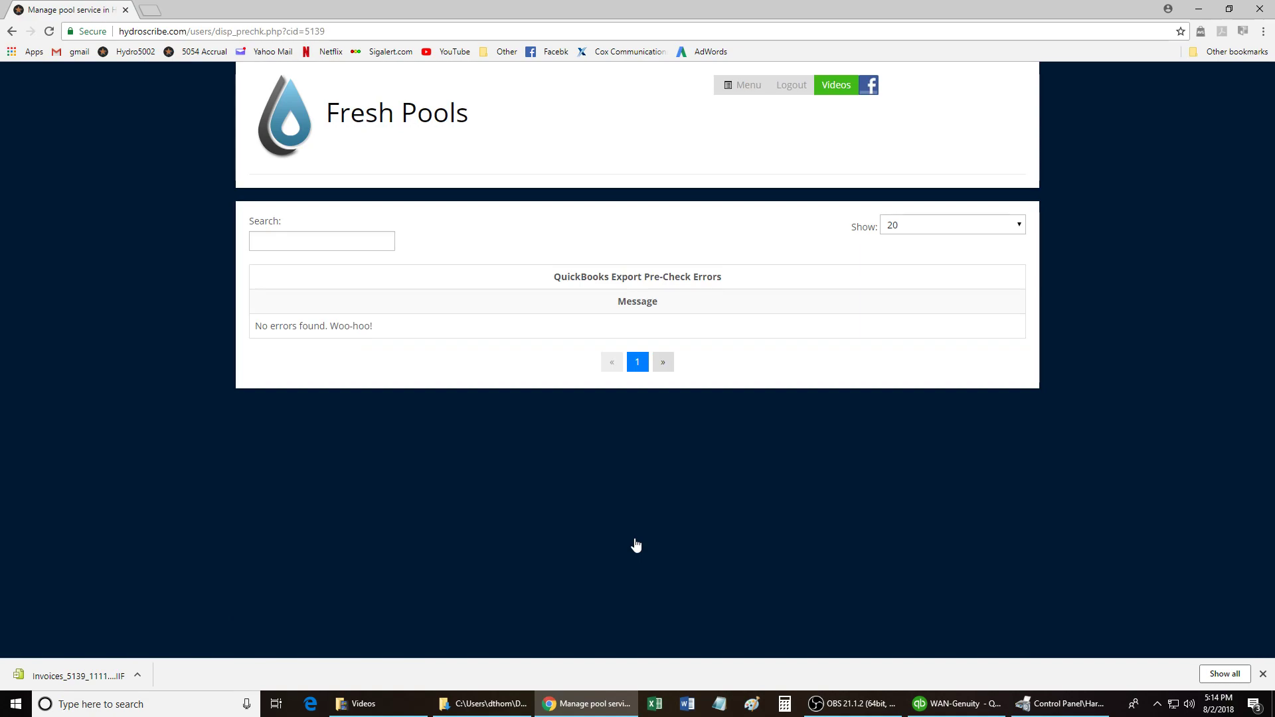
# Go to Export Data for QuickBooks in the Tools section of the admin menu.
pyautogui.click(745, 96)
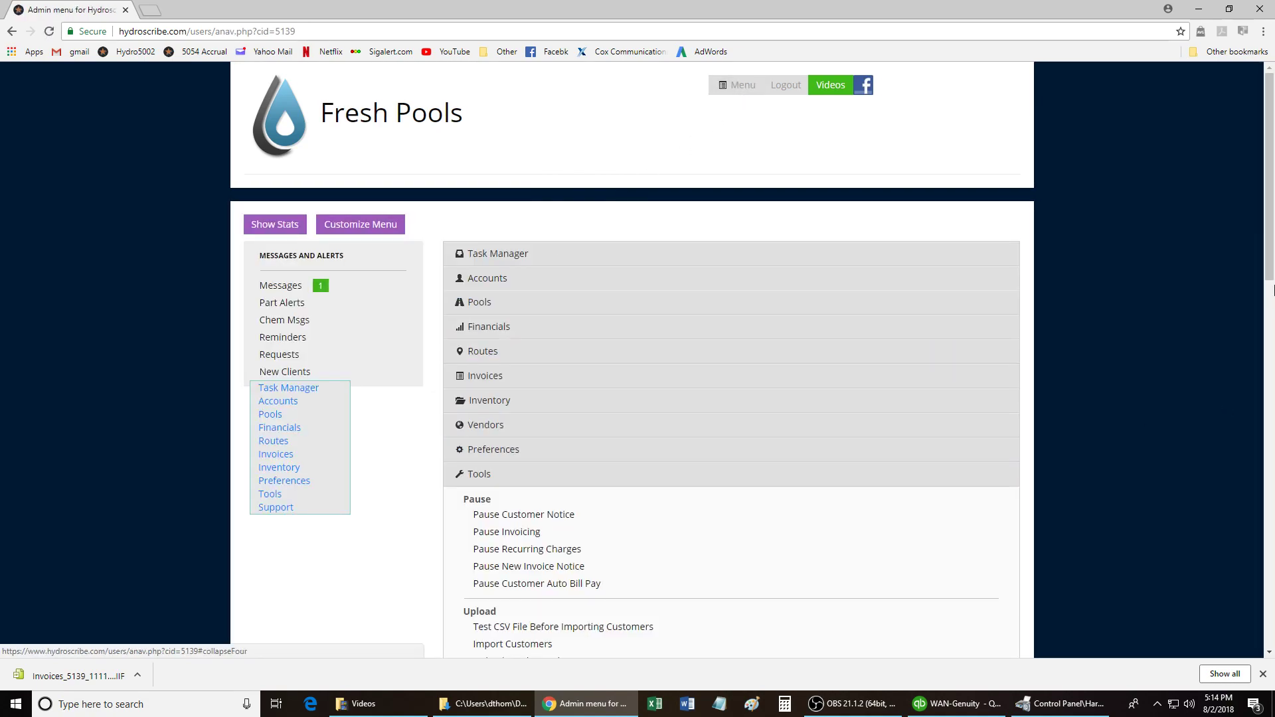
pyautogui.moveTo(1270, 232); pyautogui.dragTo(1273, 564)
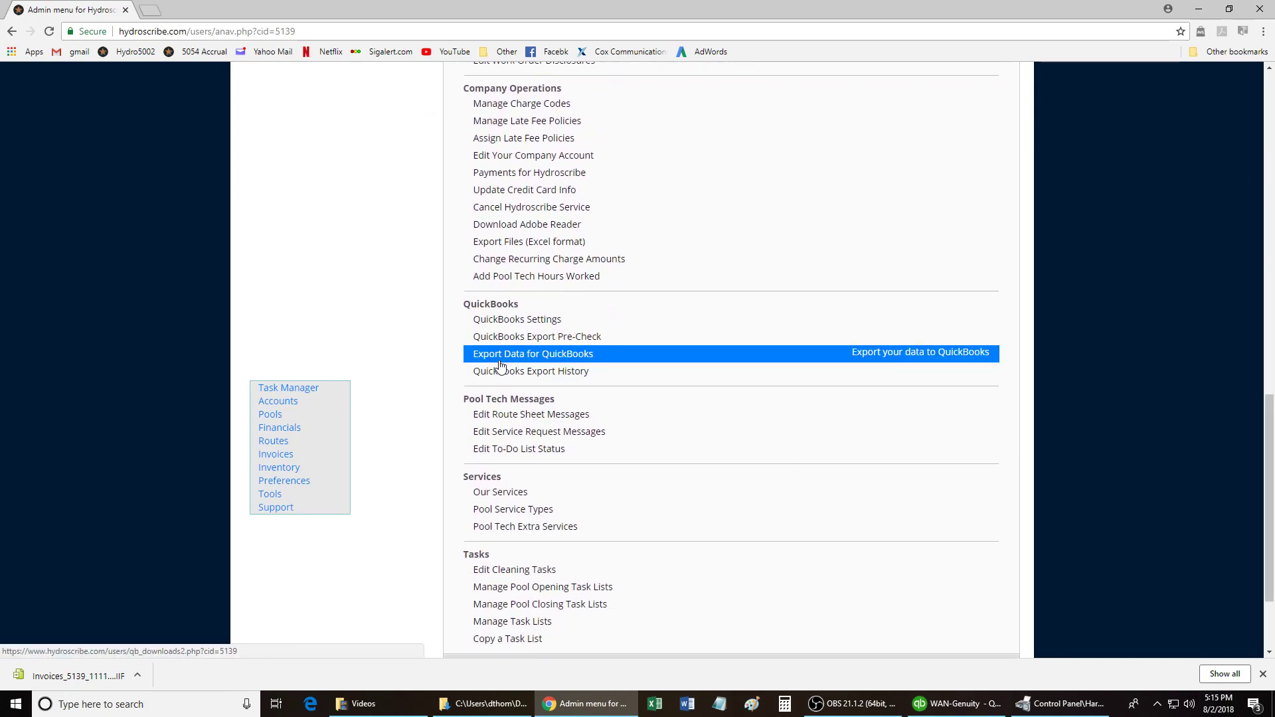
pyautogui.click(606, 360)
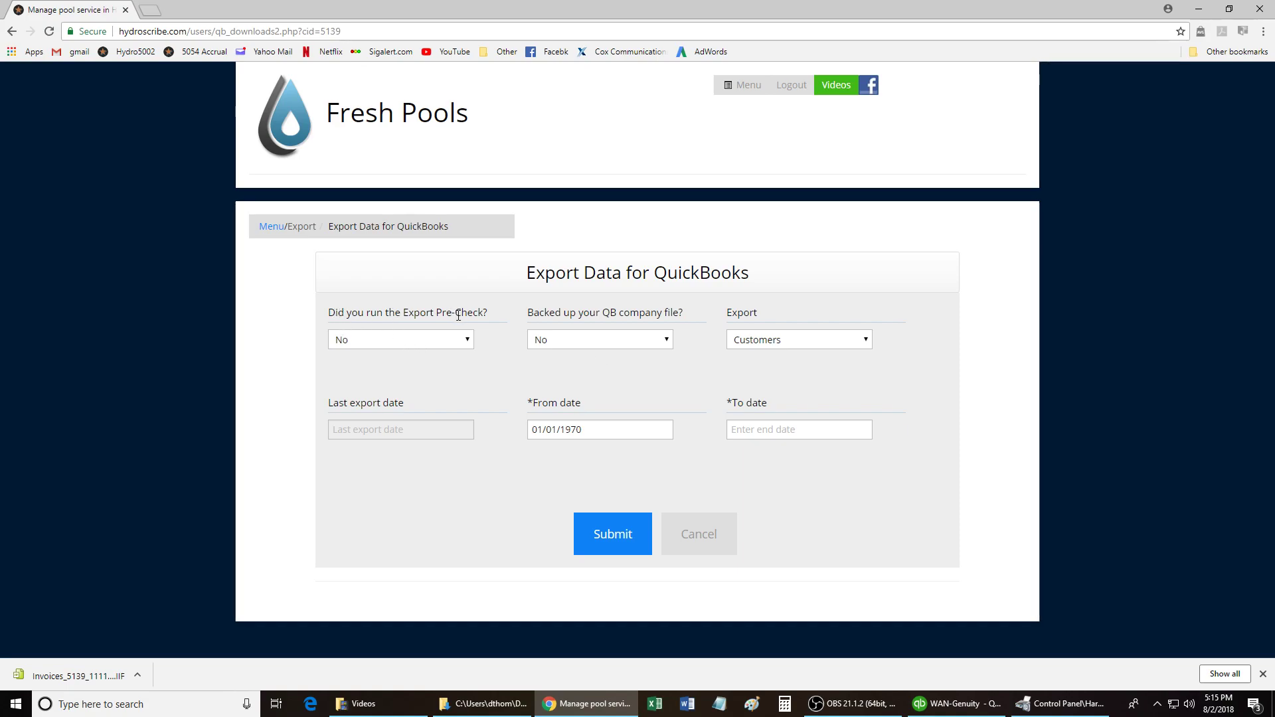
# Answer Yes to the pre-check and backup questions and set Export to Customer Invoices.
pyautogui.click(468, 340)
pyautogui.click(406, 365)
pyautogui.click(666, 340)
pyautogui.click(599, 372)
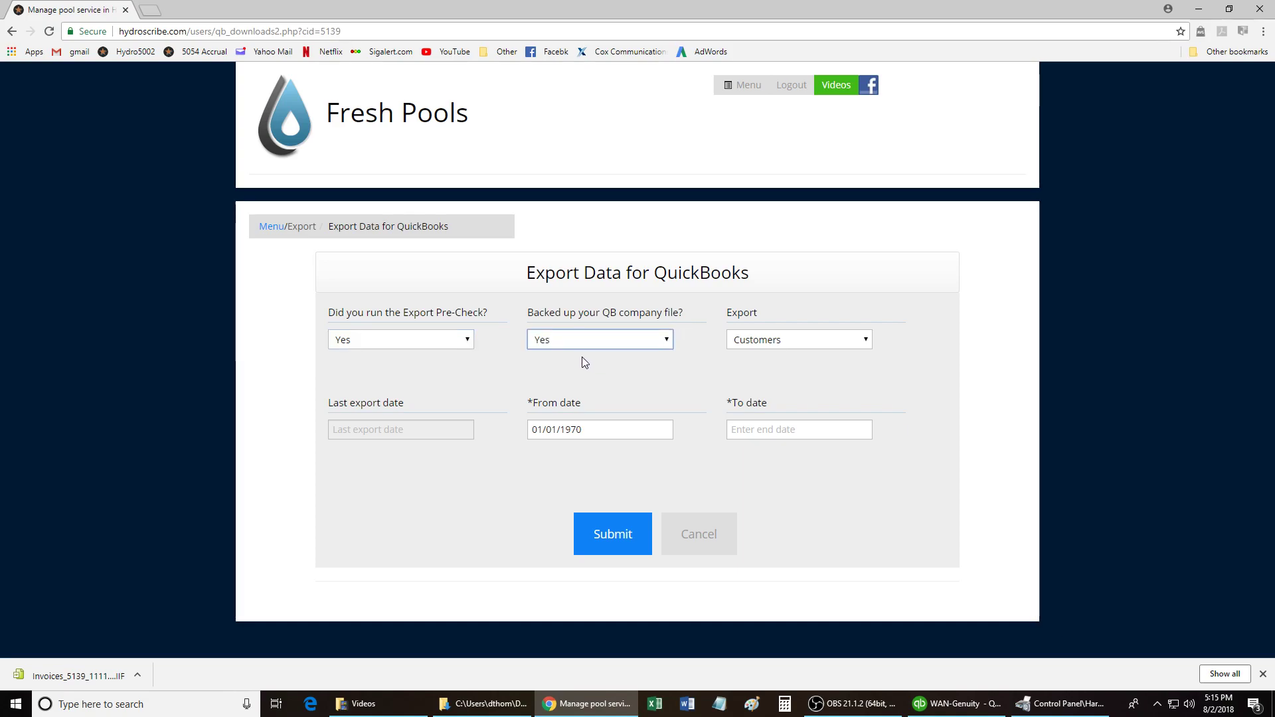
pyautogui.click(867, 344)
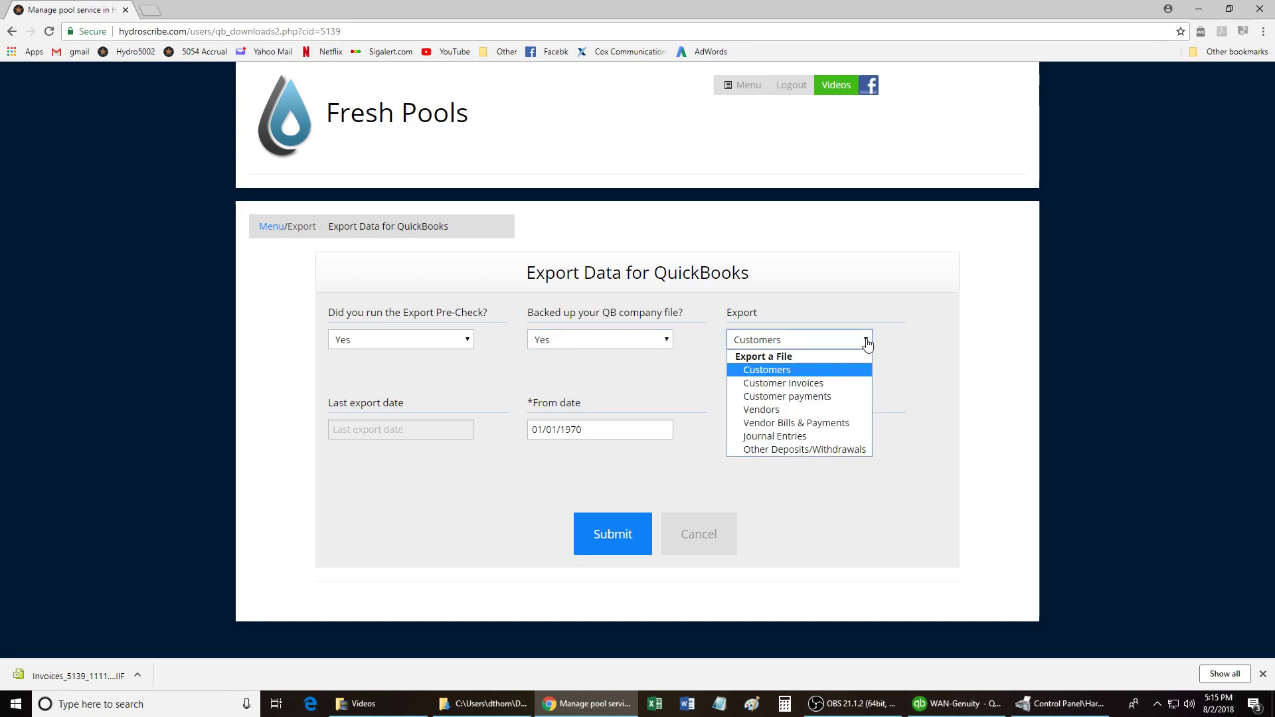
pyautogui.click(832, 385)
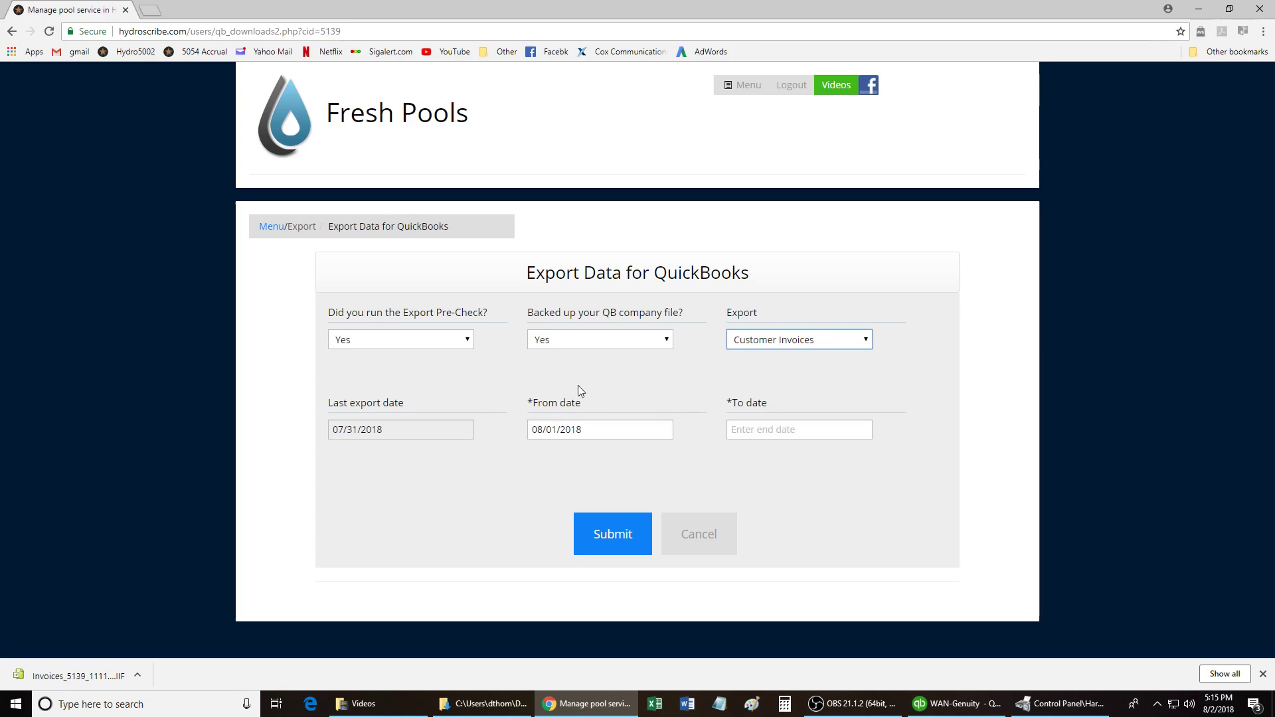
# Set the export dates to 07/01/2018–07/31/2018 and submit the Customer Invoices export.
pyautogui.click(597, 428)
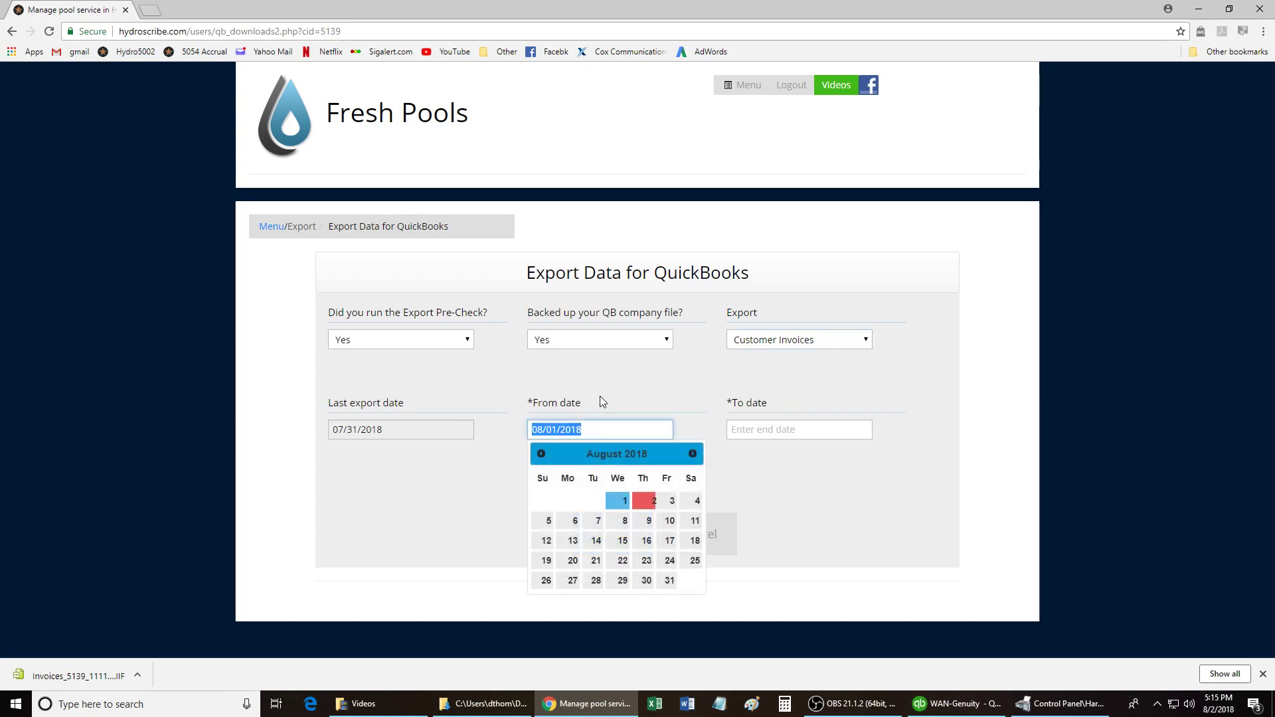
pyautogui.press('BackSpace')
pyautogui.click(616, 391)
pyautogui.click(593, 434)
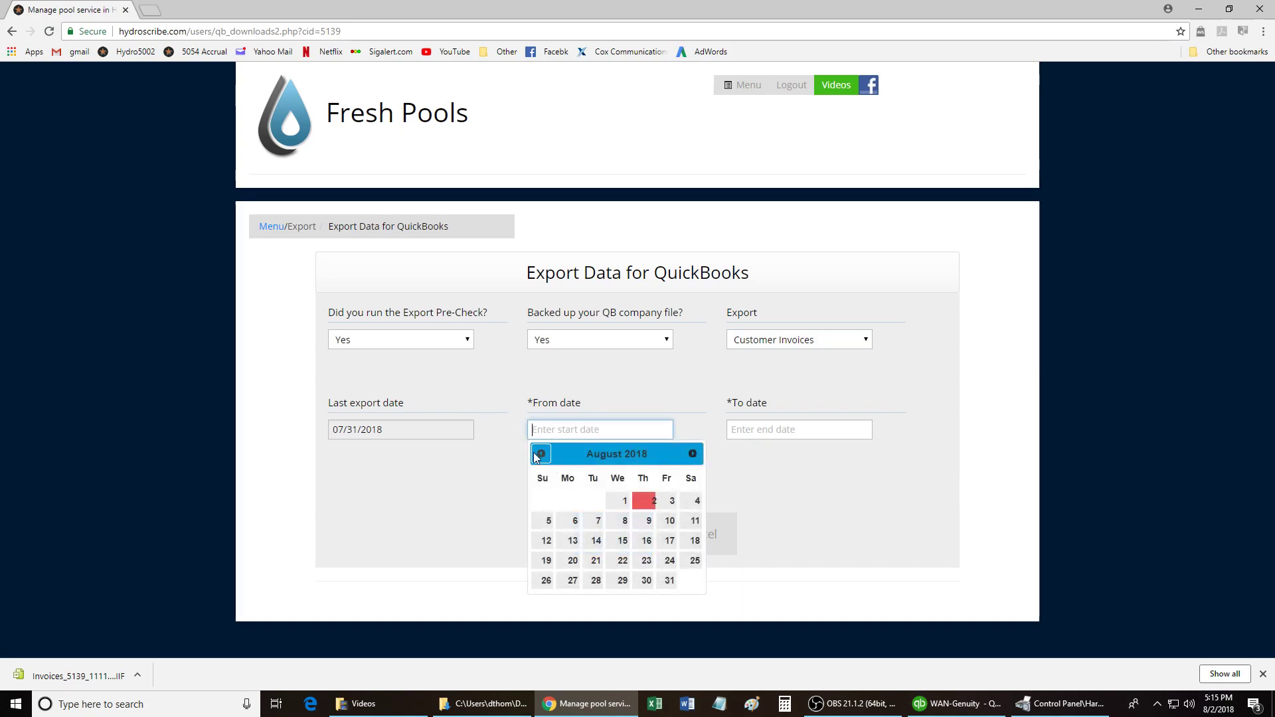
pyautogui.click(541, 453)
pyautogui.click(546, 501)
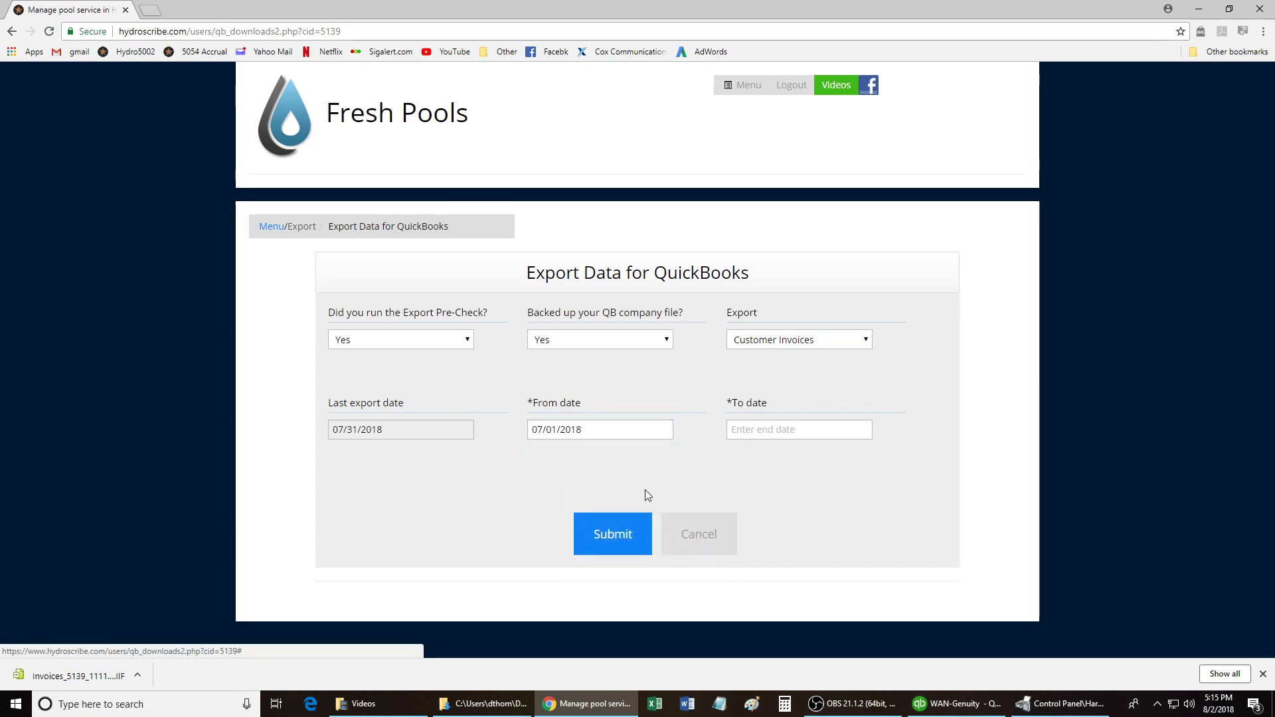
pyautogui.click(763, 429)
pyautogui.click(741, 454)
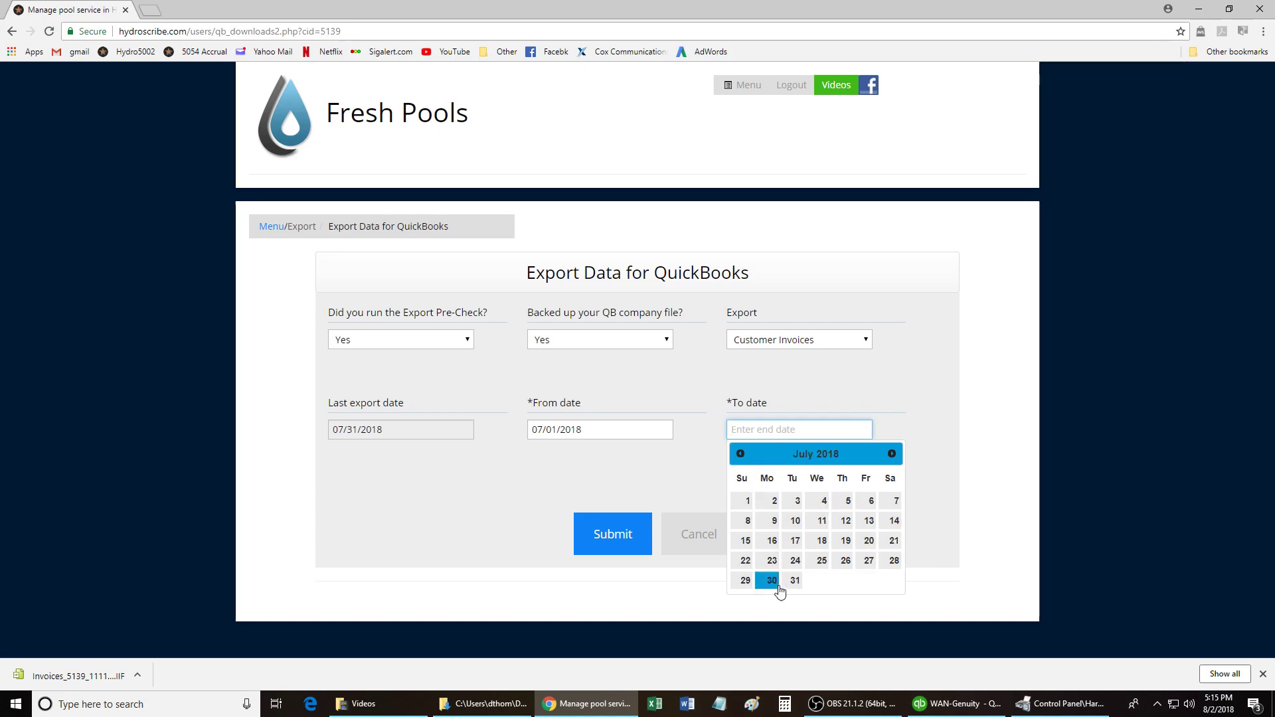
pyautogui.click(794, 580)
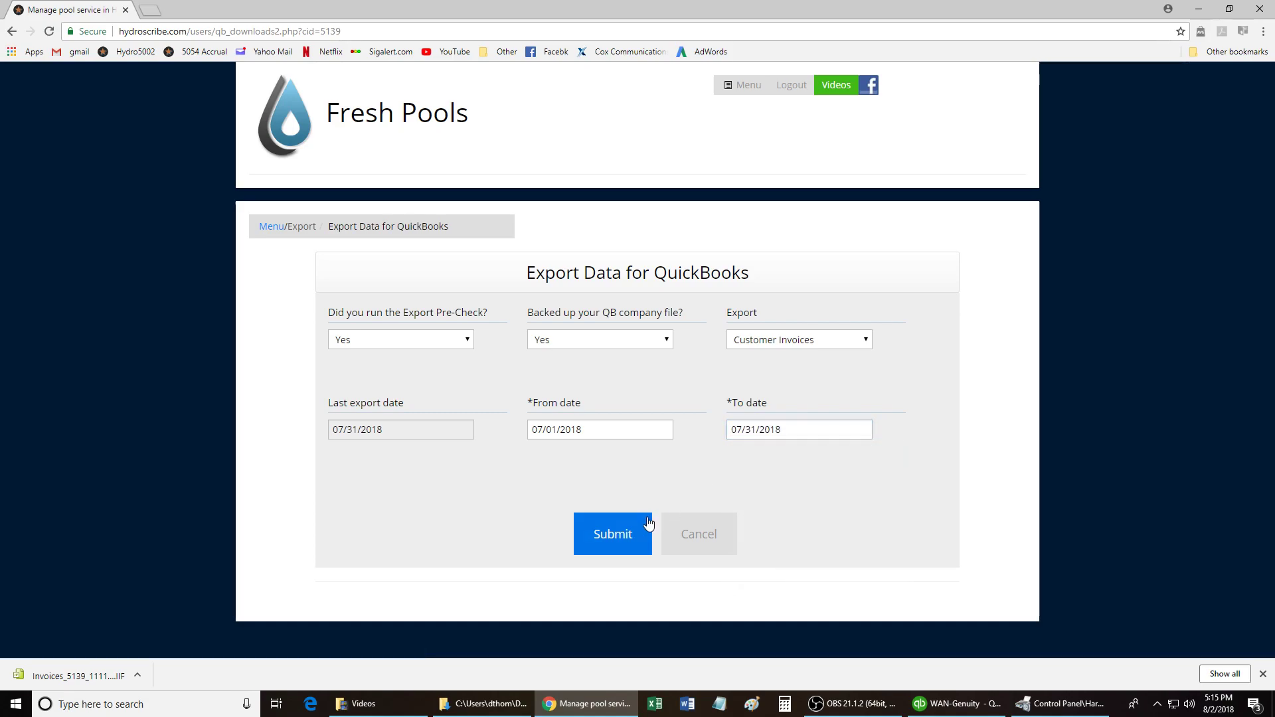
pyautogui.click(616, 537)
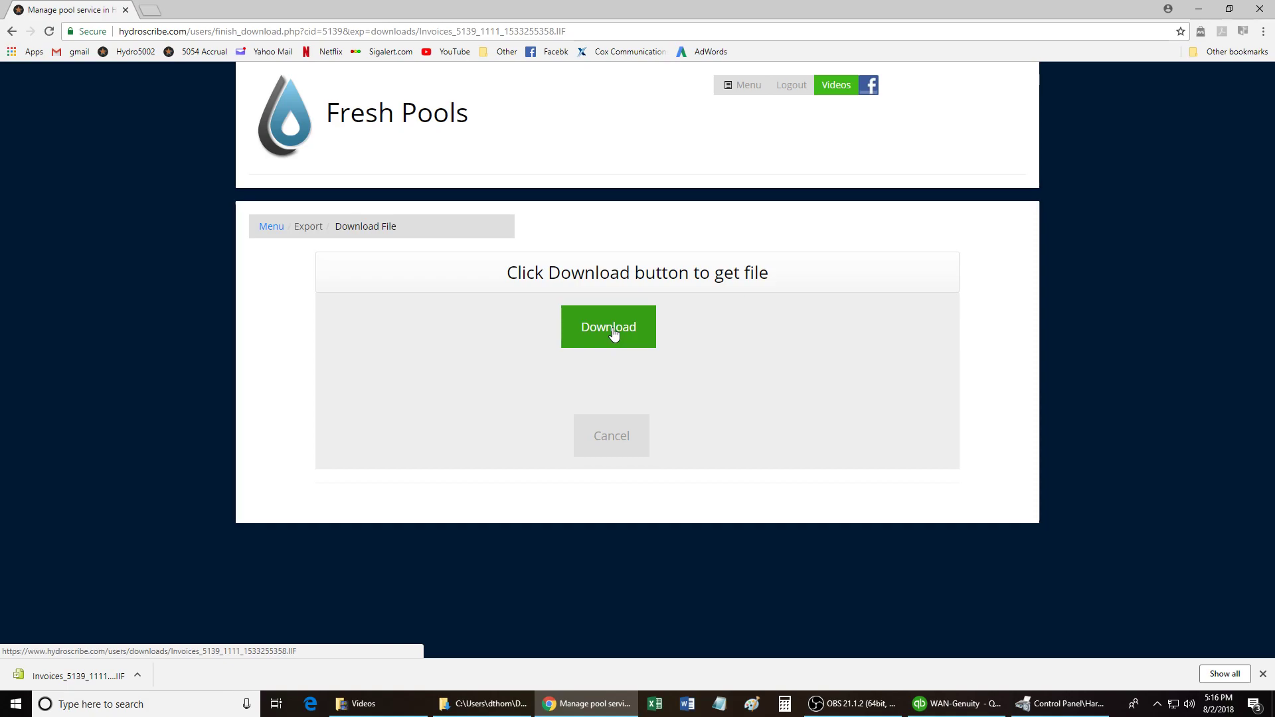
# Download the July invoices .IIF export file from the Download File page.
pyautogui.click(613, 334)
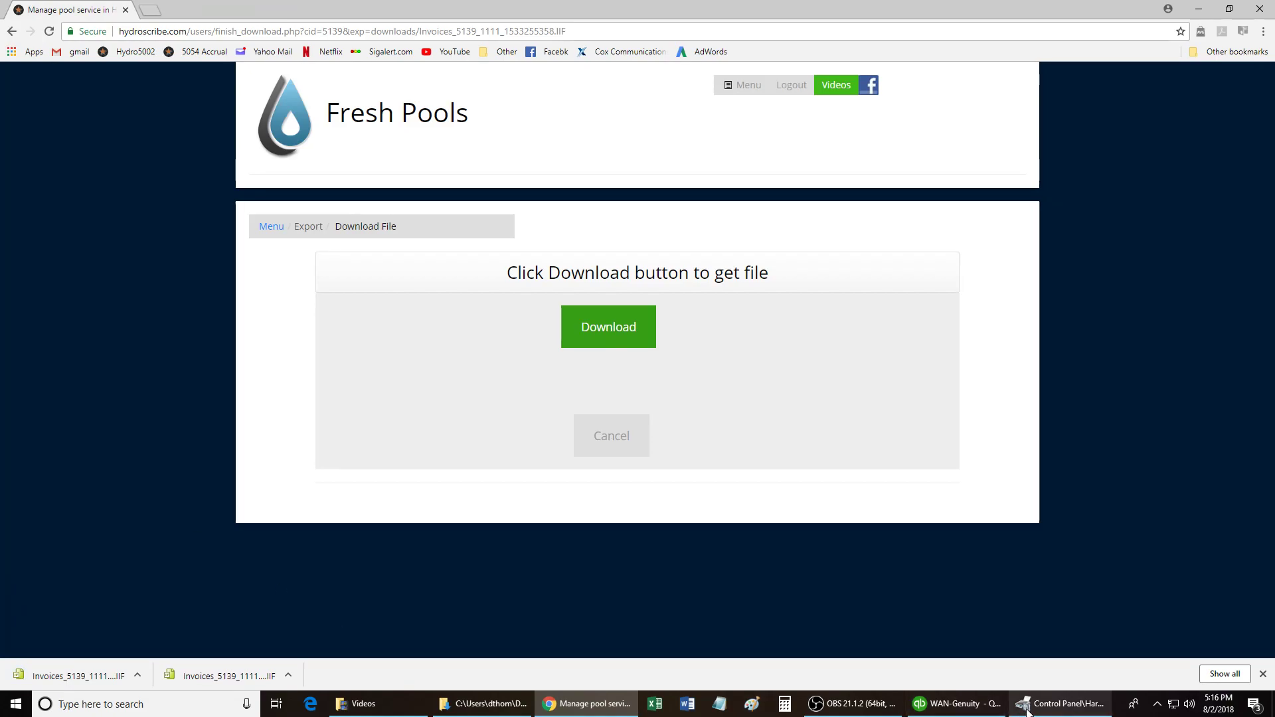
# In QuickBooks, start an import via File > Utilities > Import > IIF Files.
pyautogui.click(970, 709)
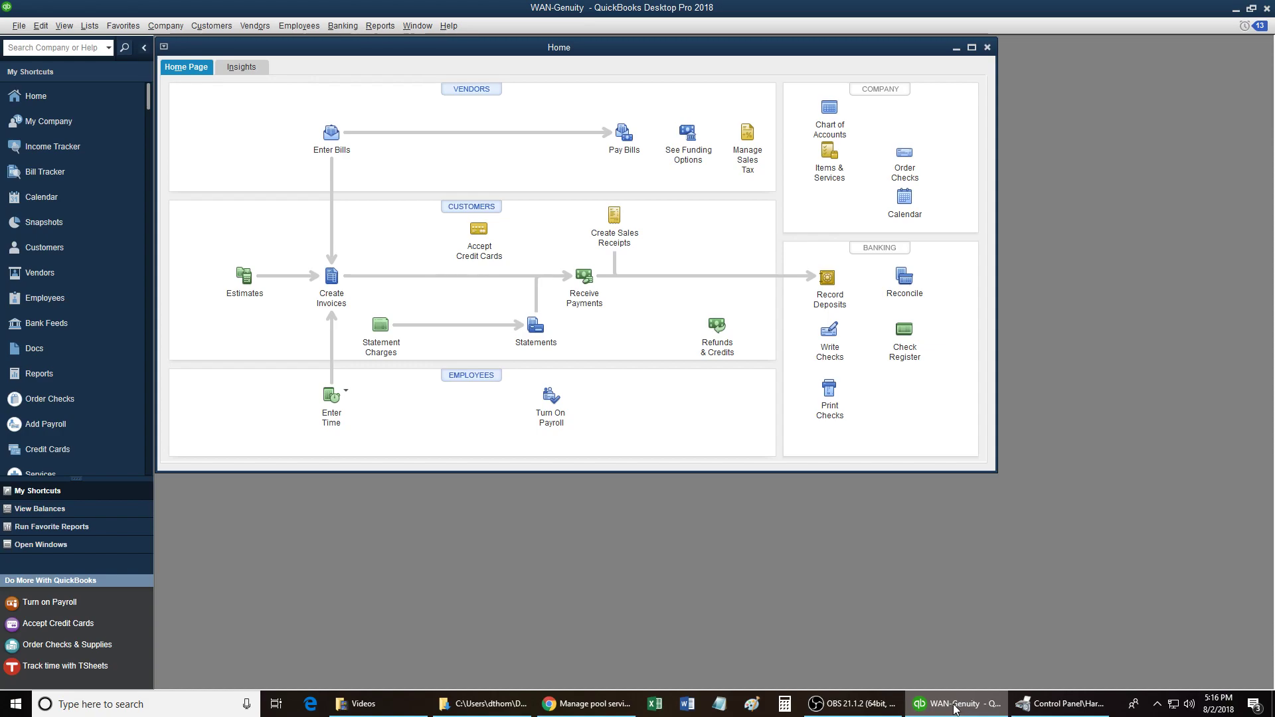
pyautogui.click(19, 26)
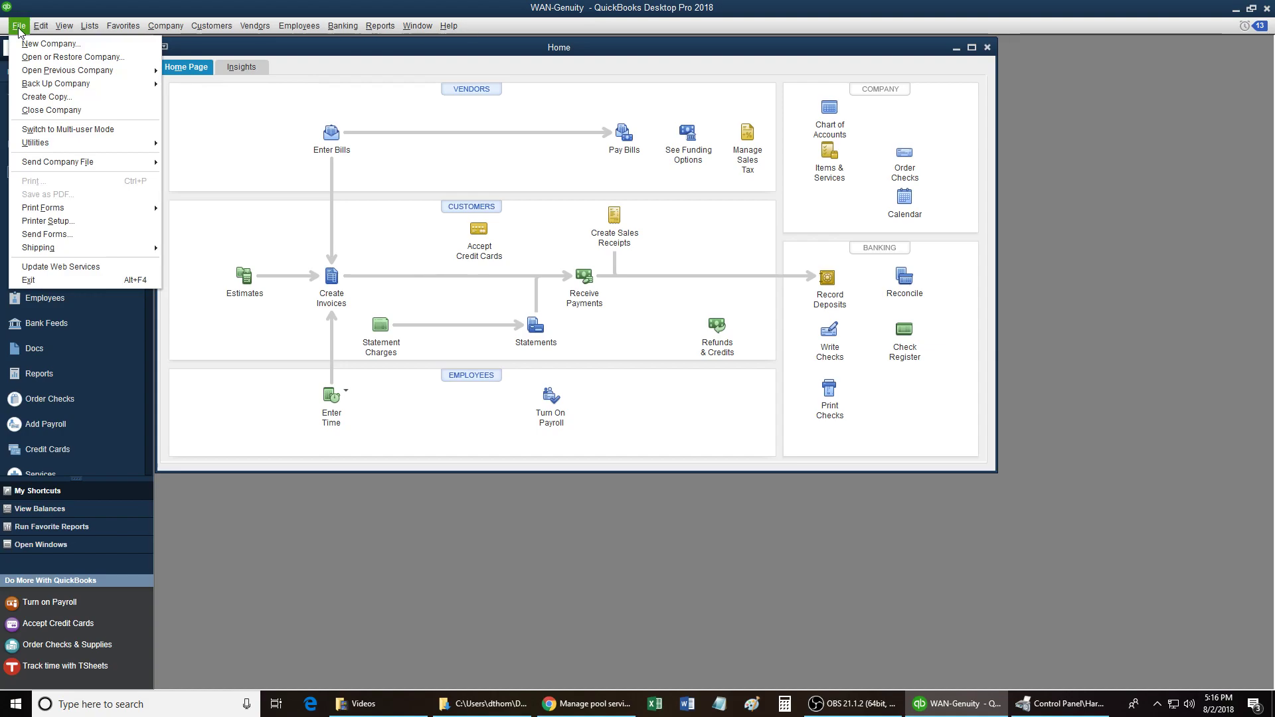
pyautogui.moveTo(57, 148)
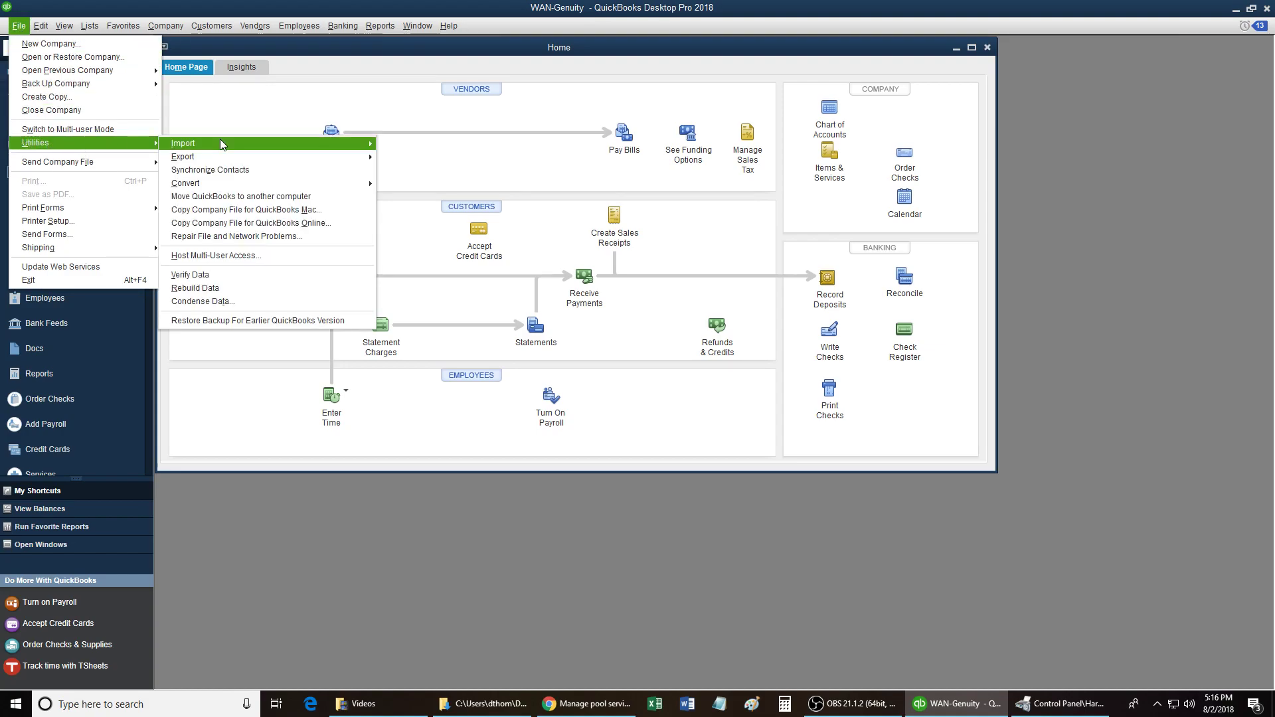
pyautogui.moveTo(222, 147)
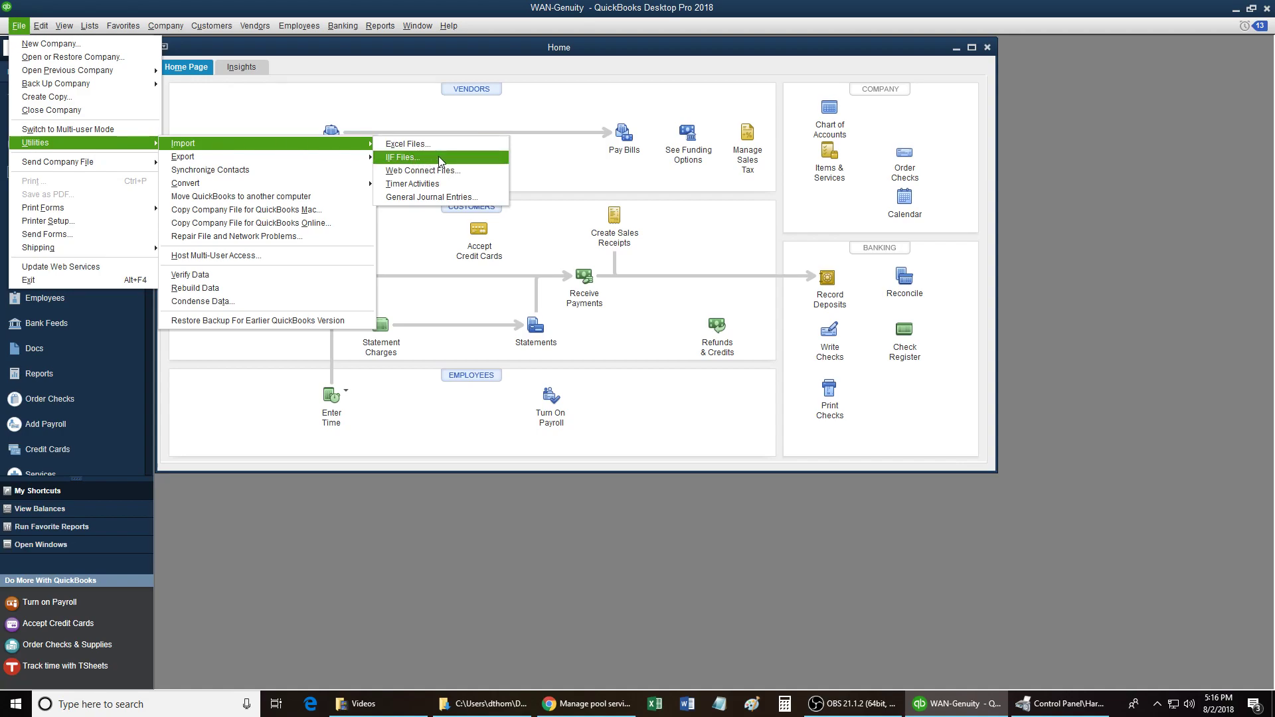
pyautogui.click(381, 50)
pyautogui.click(19, 27)
pyautogui.click(438, 164)
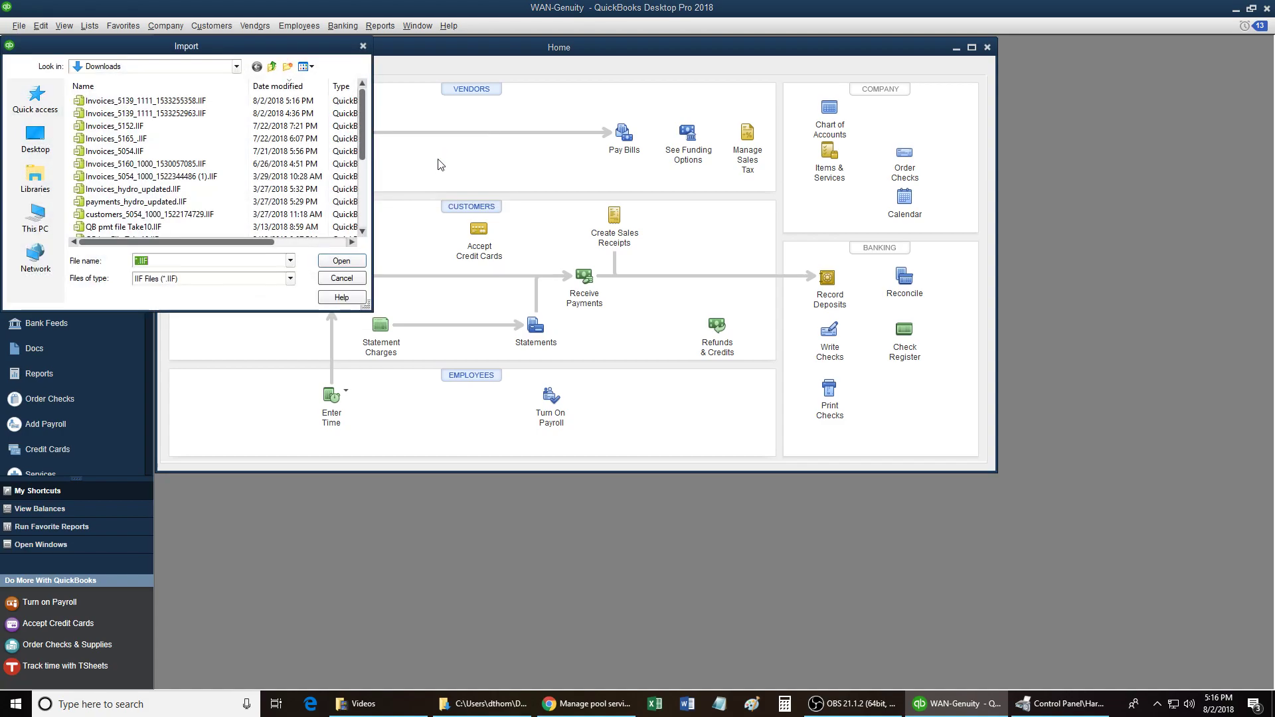
# Choose Invoices_5139_1111_1533252963.IIF from the Desktop for import.
pyautogui.click(235, 67)
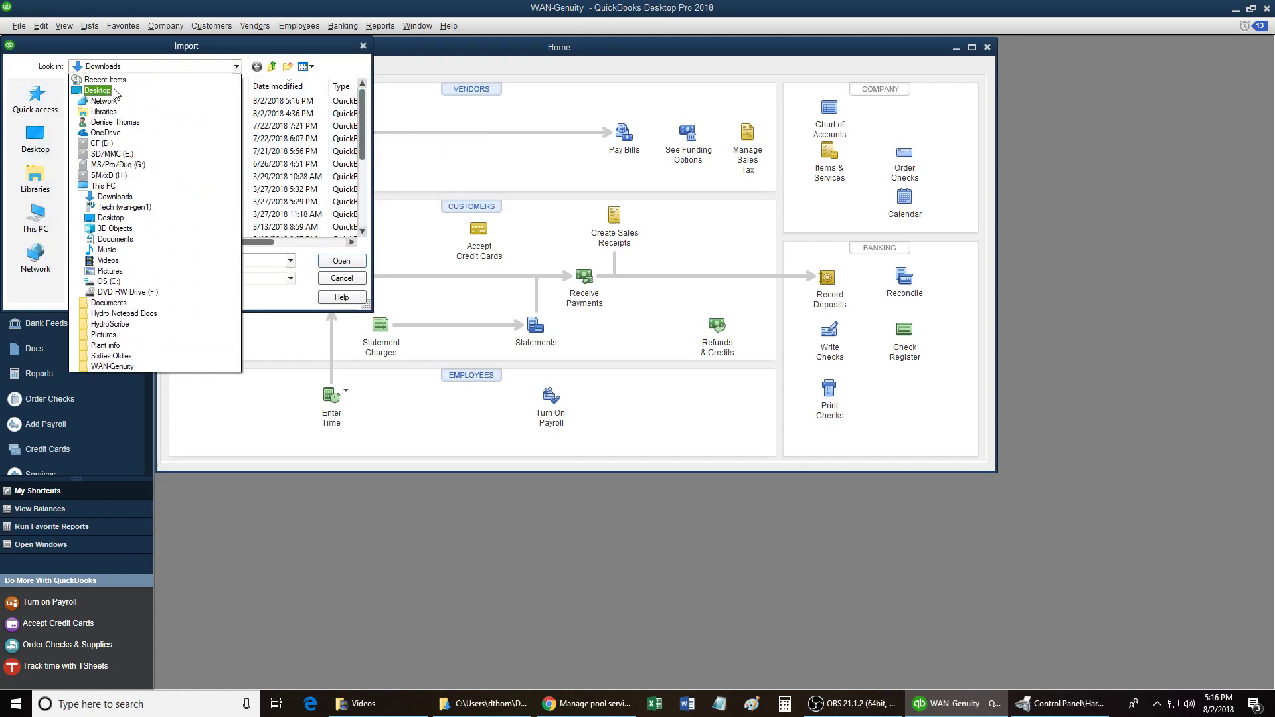
pyautogui.click(112, 92)
pyautogui.moveTo(360, 117); pyautogui.dragTo(364, 233)
pyautogui.click(158, 234)
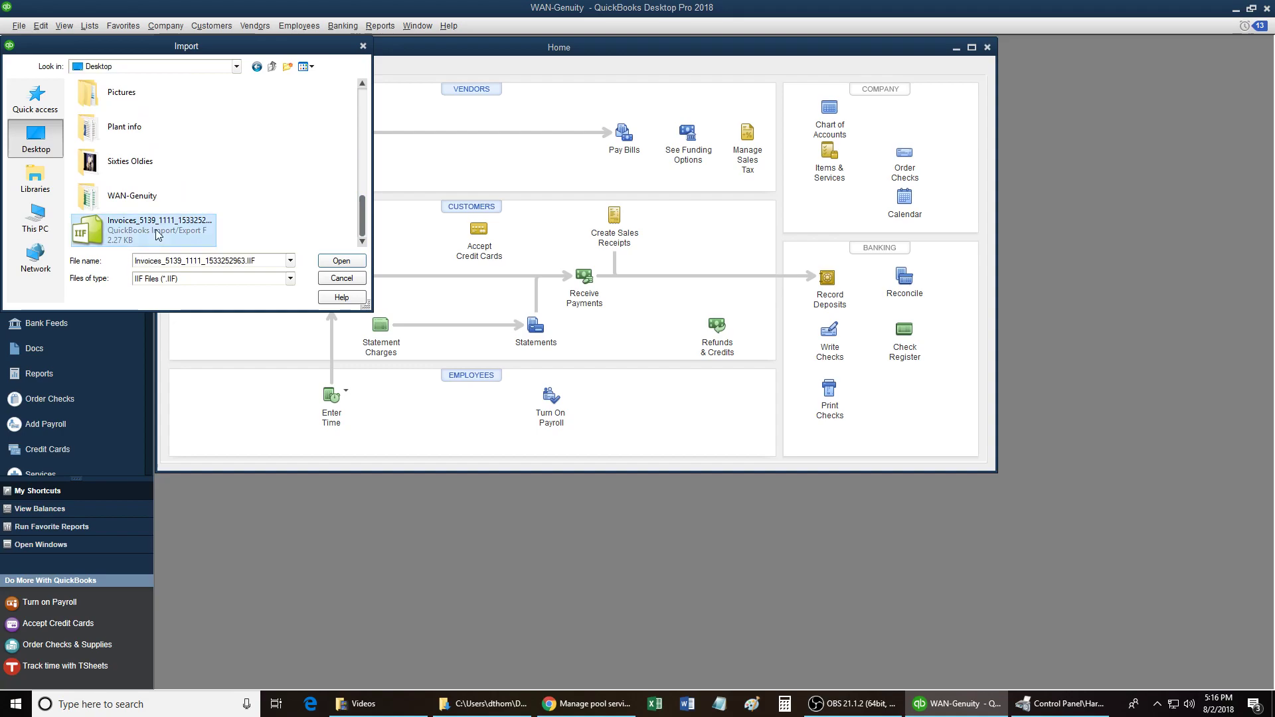
pyautogui.click(340, 261)
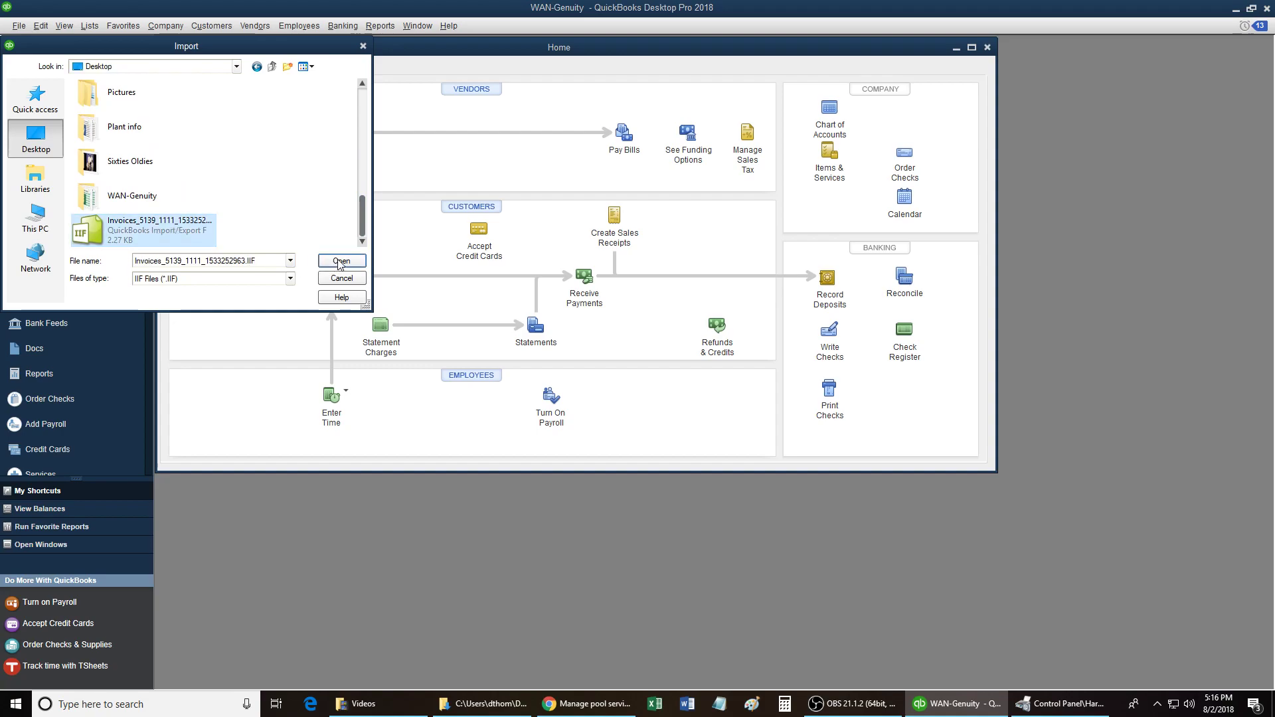